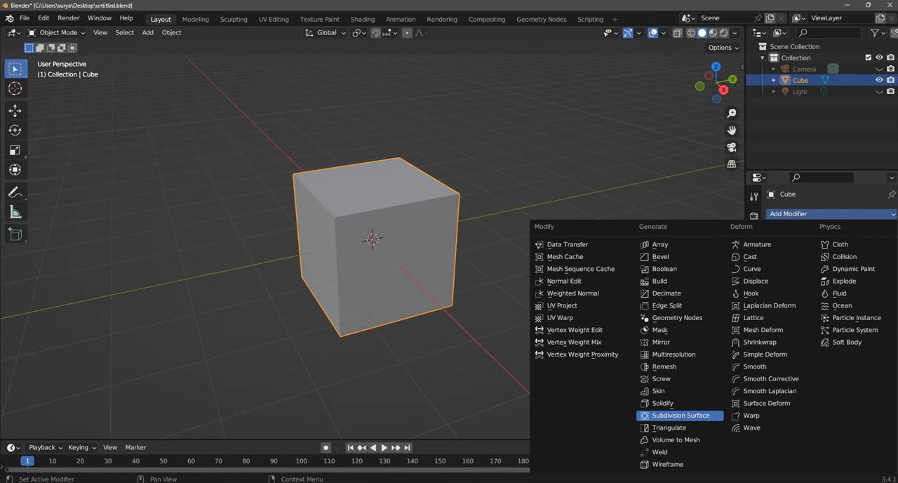
Step: Add a Subdivision Surface modifier to the cube and set its viewport levels to 3
left_click(679, 415)
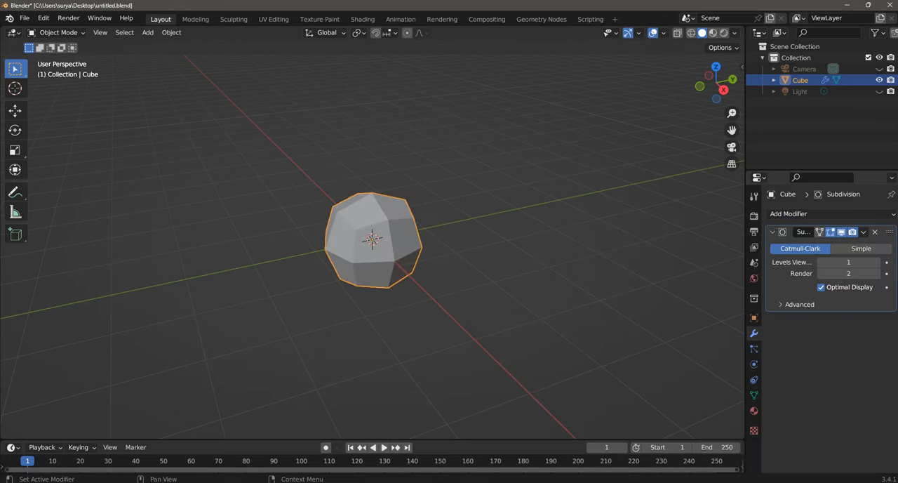
left_click(848, 262)
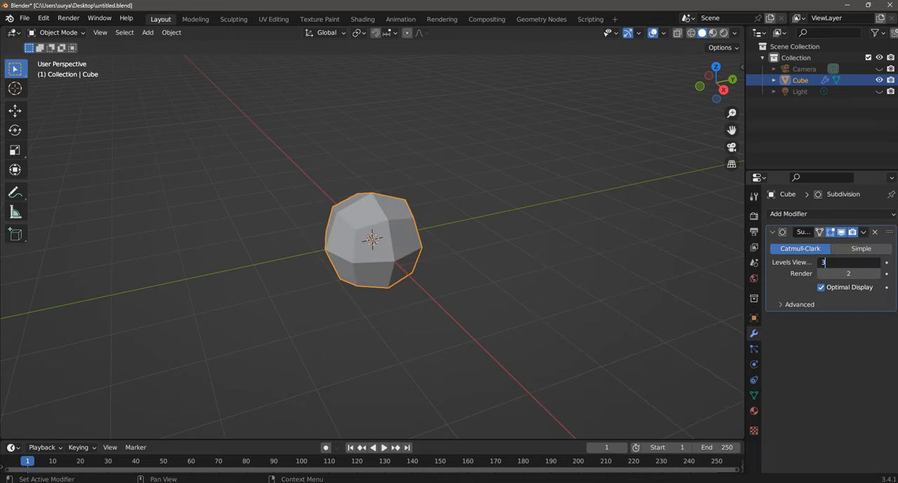
type("3")
key("Return")
scroll(372, 239, "up", 3)
left_click(57, 32)
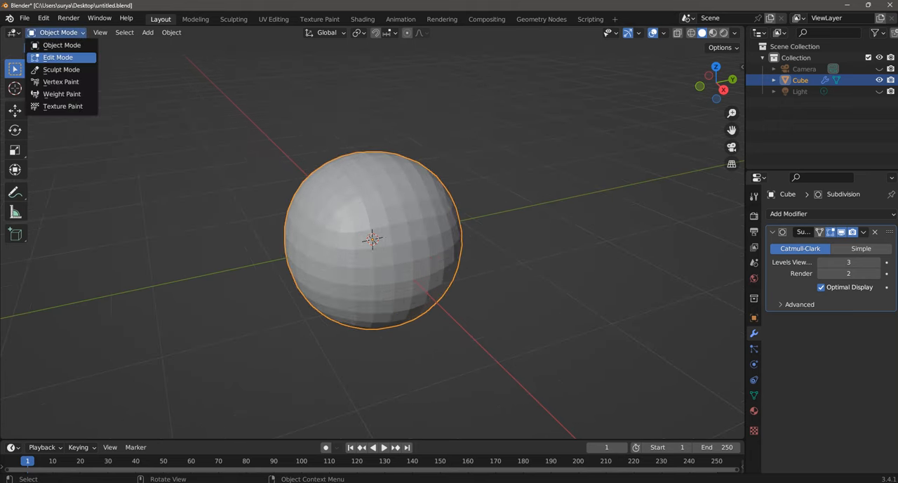
left_click(56, 58)
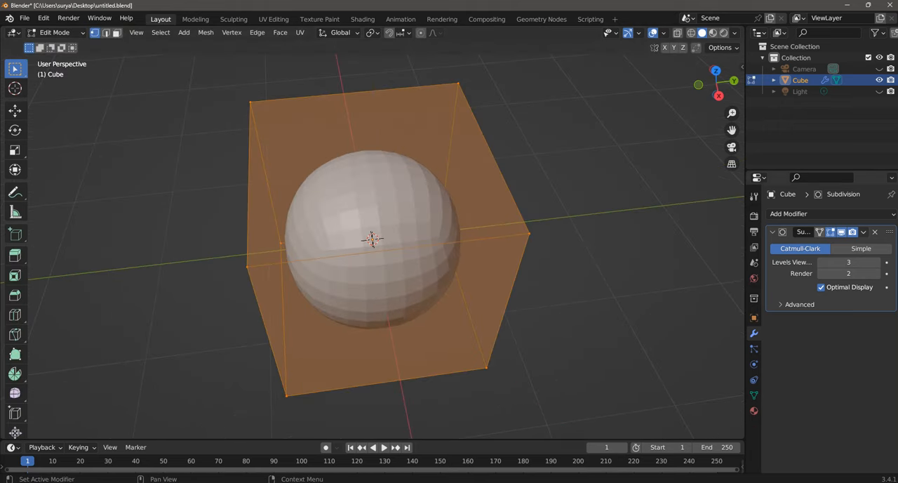
left_click(864, 232)
left_click(632, 189)
Step: Return to Object Mode and apply the Subdivision modifier to the cube
left_click(56, 32)
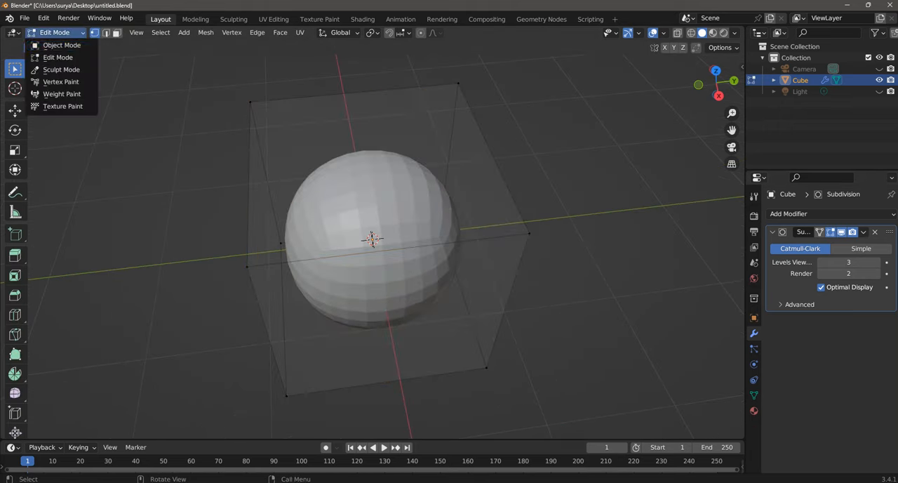
left_click(61, 44)
left_click(864, 232)
left_click(807, 243)
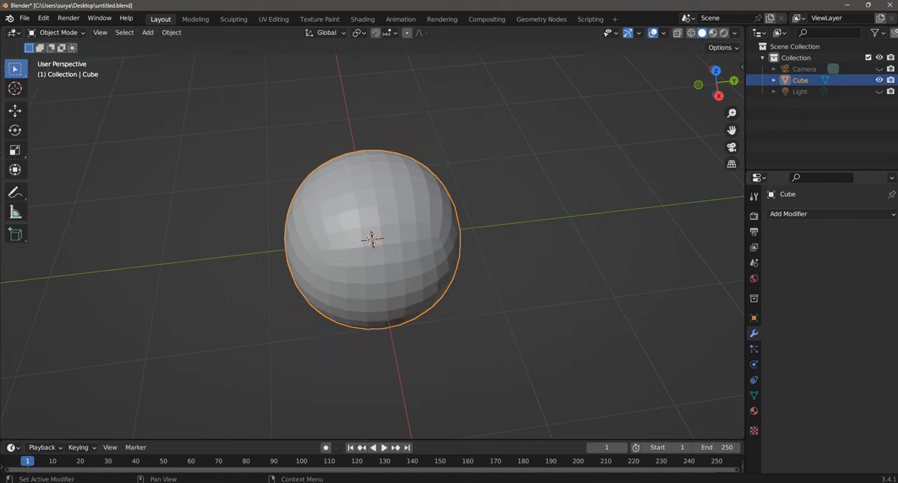
Step: Enter Edit Mode on the rounded mesh and set up face selection in the top orthographic view
left_click(56, 33)
left_click(56, 55)
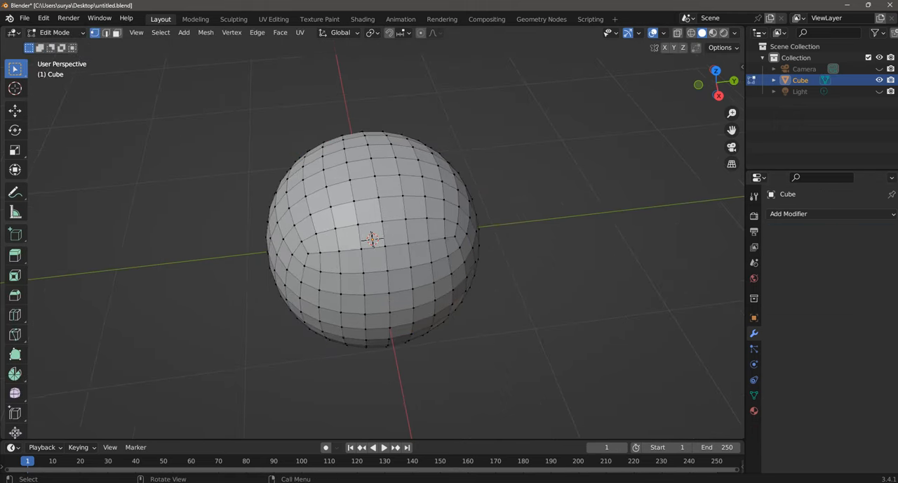
middle_click_drag(421, 232, 420, 270)
key("KP_7")
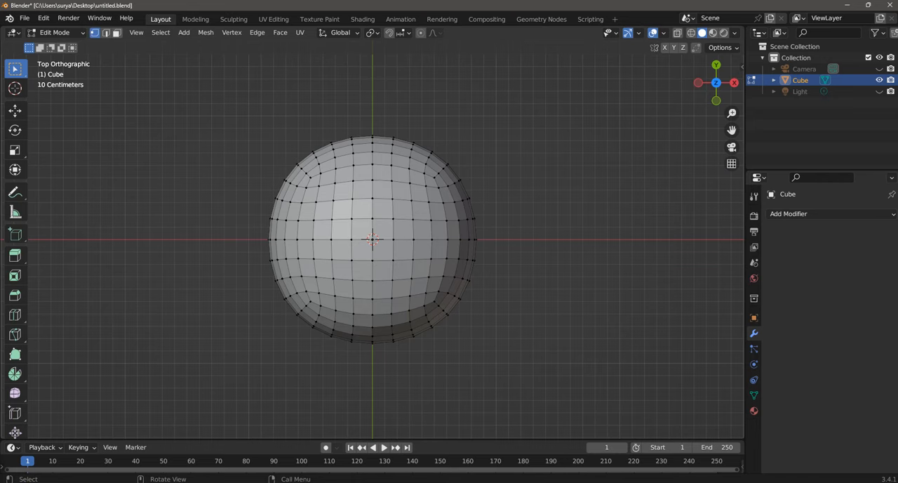
scroll(372, 239, "up", 2)
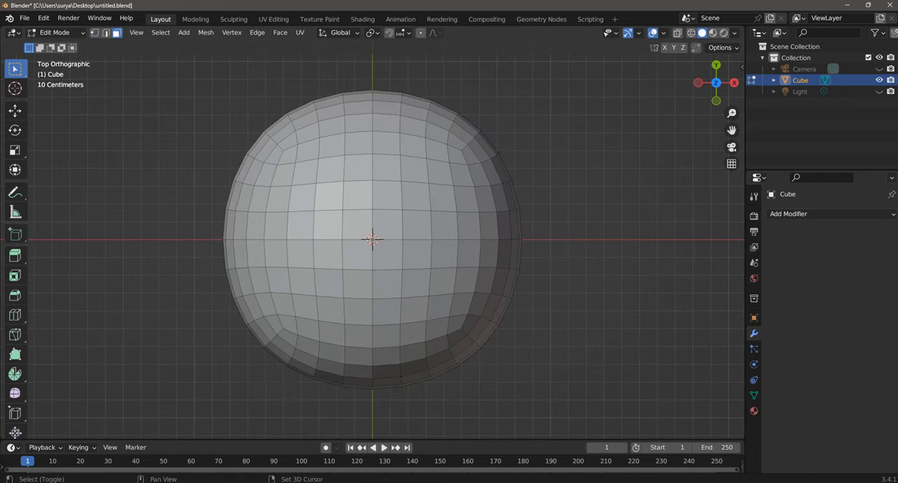
Step: Select a centred, two-face-wide cross of faces on the upper side of the sphere and inset it slightly
left_click_drag(379, 212, 471, 262)
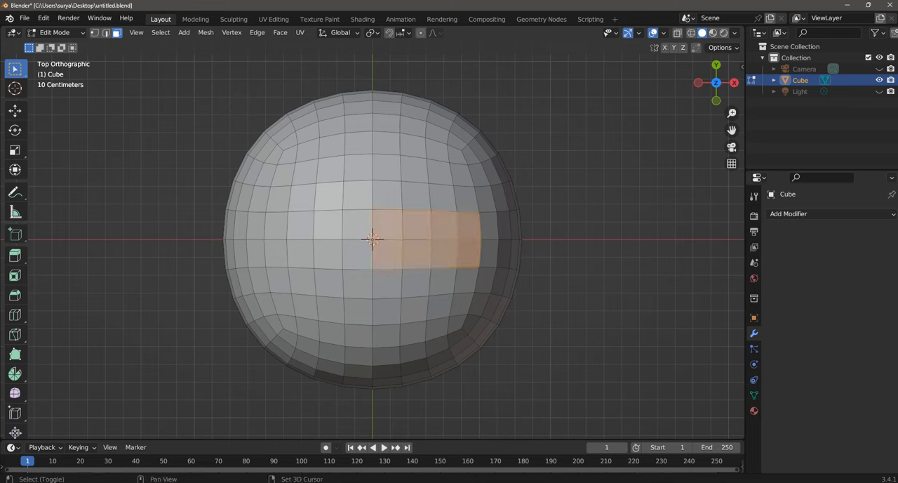
left_click_drag(357, 225, 276, 256, "shift")
left_click_drag(373, 194, 383, 217)
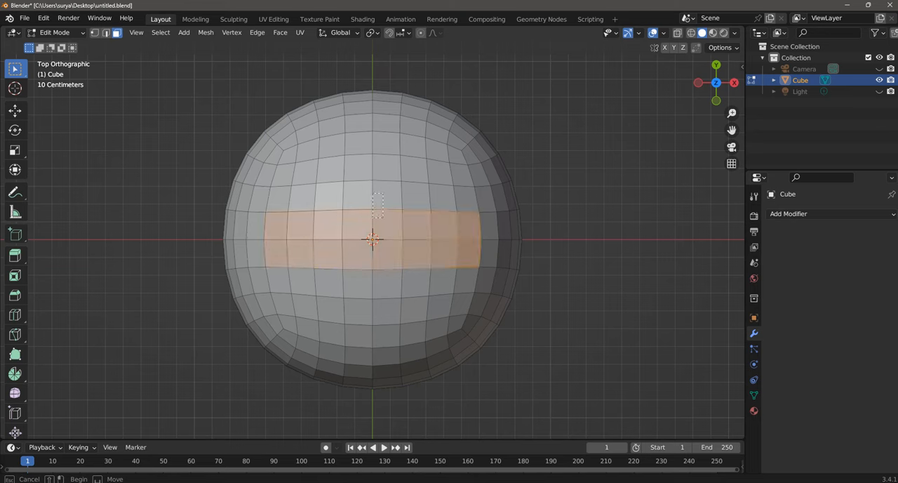
left_click_drag(359, 130, 355, 121)
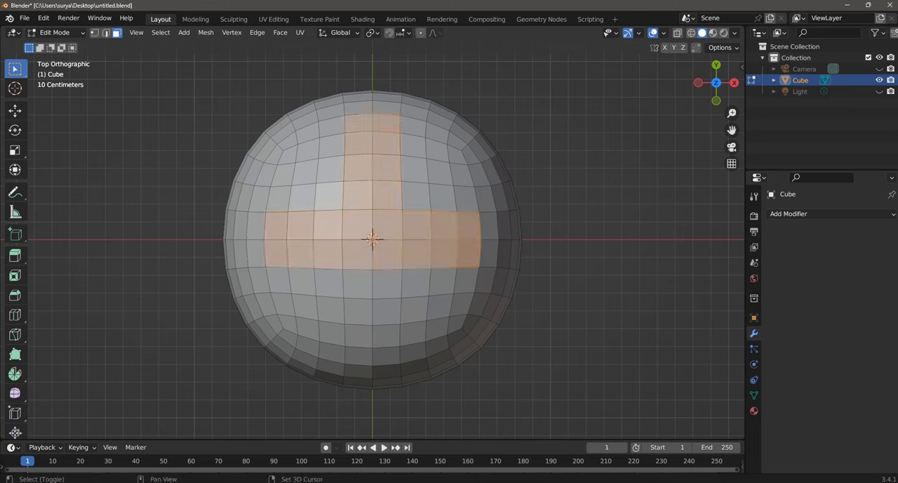
left_click_drag(386, 356, 356, 275)
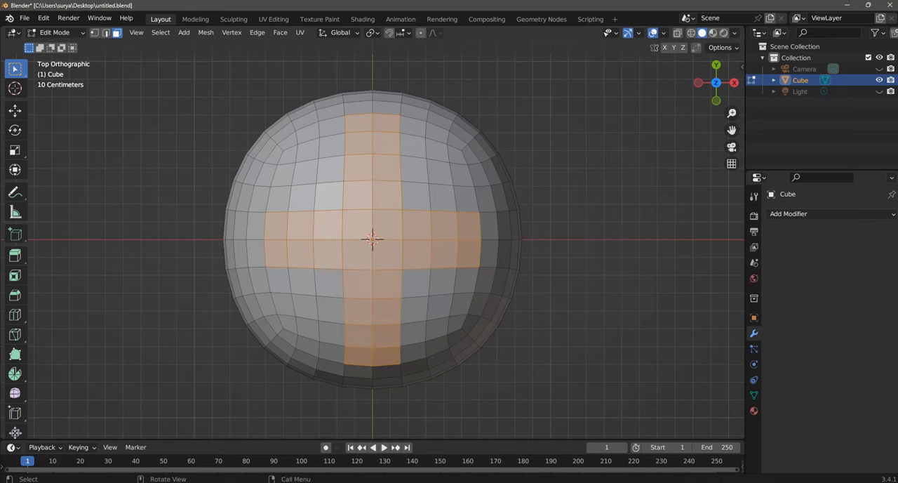
middle_click_drag(358, 273, 291, 240)
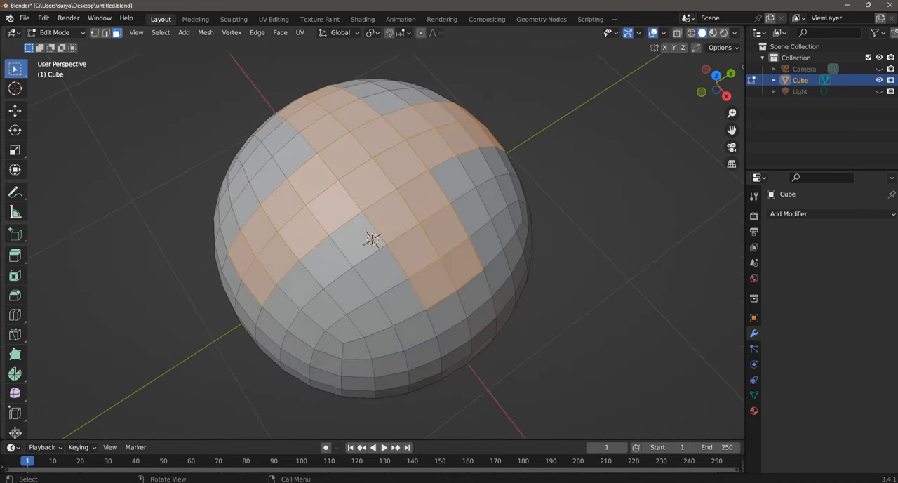
key("i")
left_click(541, 299)
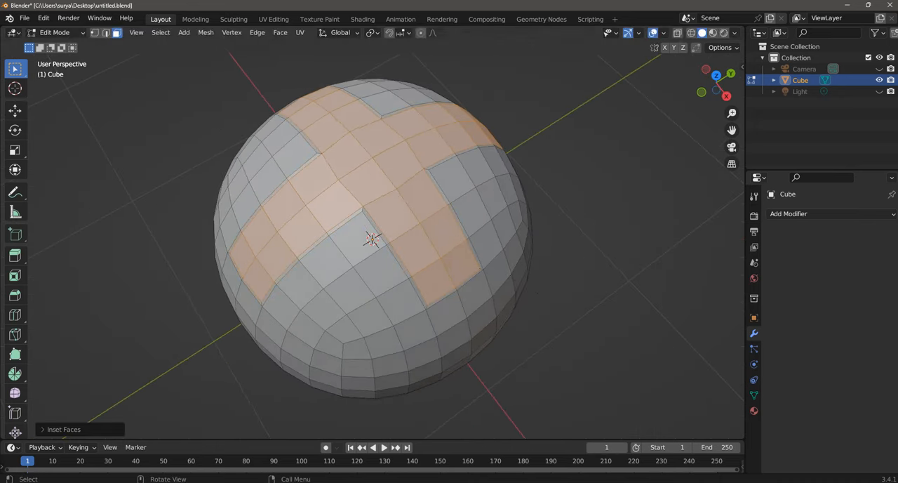
Step: Dock the Shortcut VUr display at Center and start it
key("n")
left_click(738, 152)
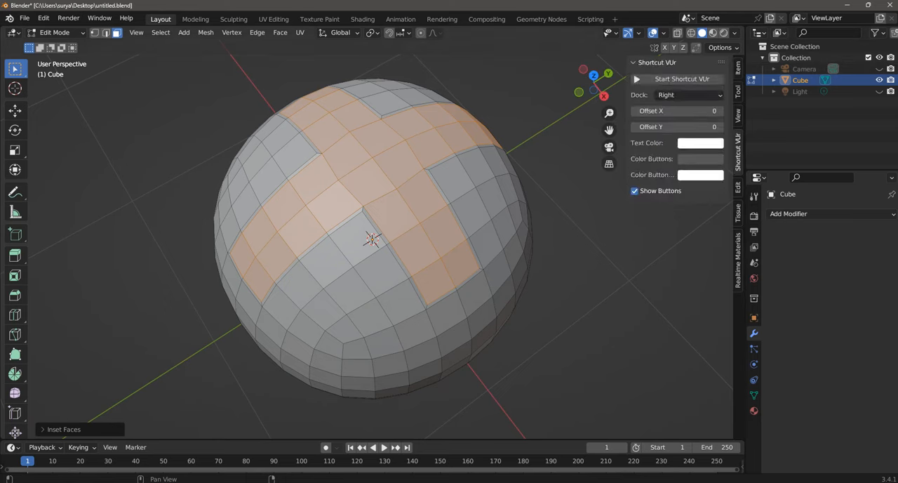
left_click(689, 95)
left_click(687, 132)
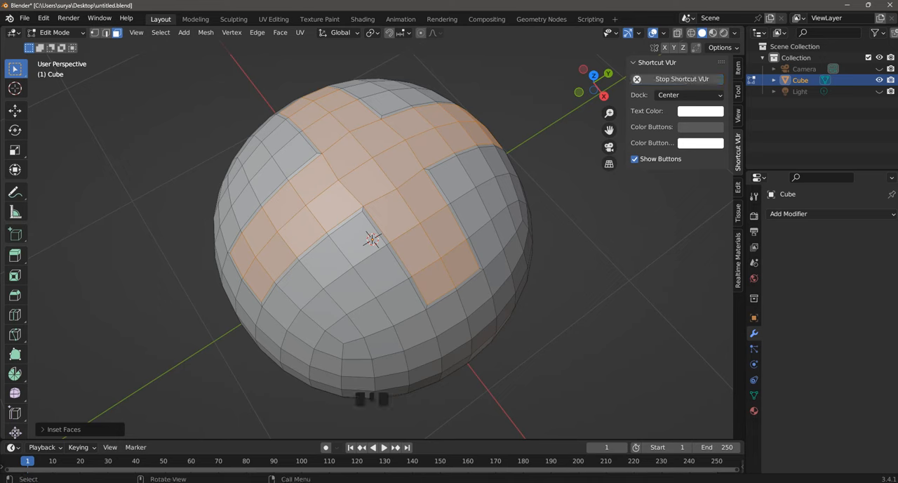
key("n")
Step: Extrude the cross-shaped faces about 0.13 m inward along global Z and deselect them
key("e")
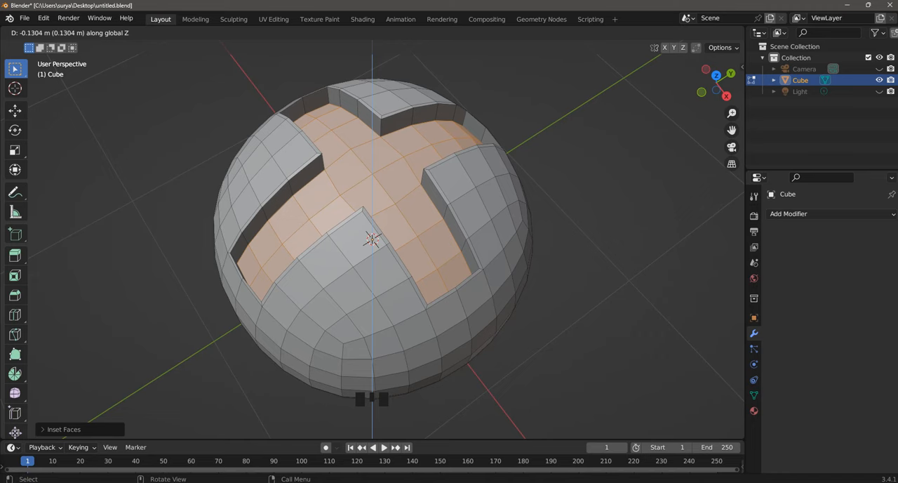
left_click(596, 295)
left_click(596, 295)
middle_click_drag(597, 295, 684, 281)
scroll(609, 247, "down", 1)
scroll(664, 223, "down", 2)
scroll(664, 223, "up", 1)
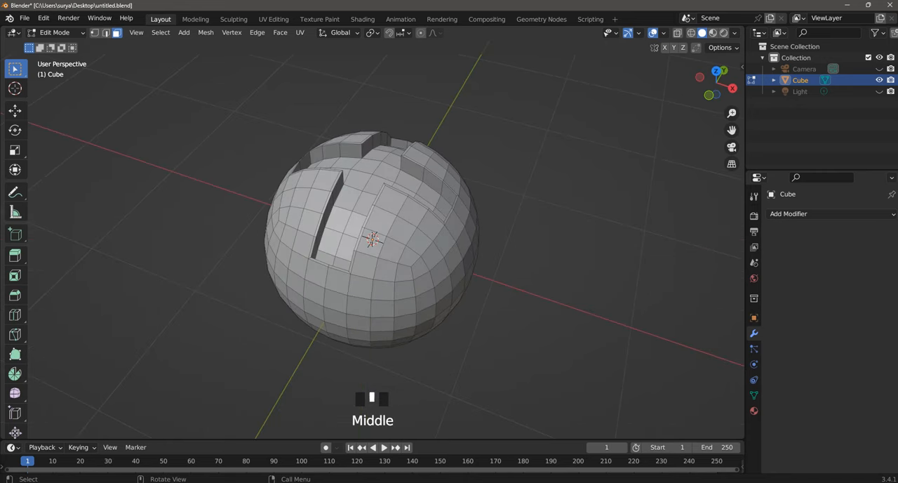
middle_click_drag(393, 281, 444, 263)
scroll(443, 262, "up", 2)
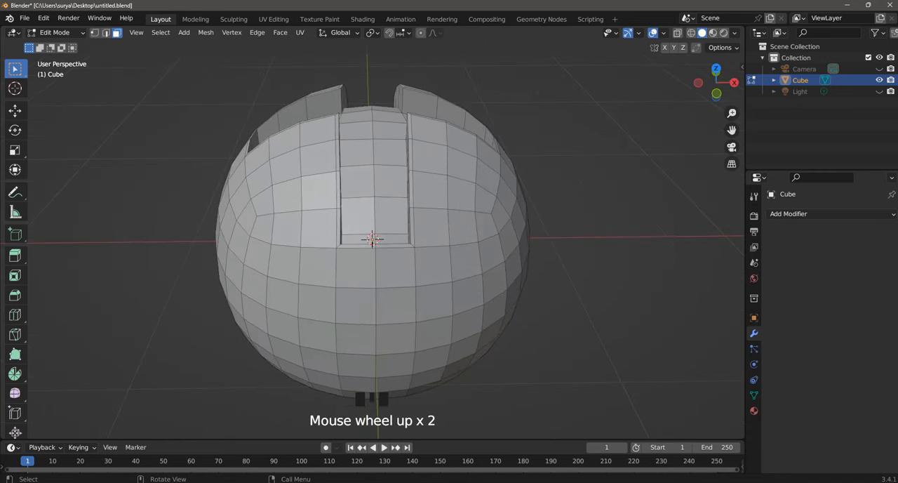
Step: Delete the vertices of the sphere's lower half using the front wireframe view, and return to Solid shading
scroll(372, 242, "down", 2)
key("KP_7")
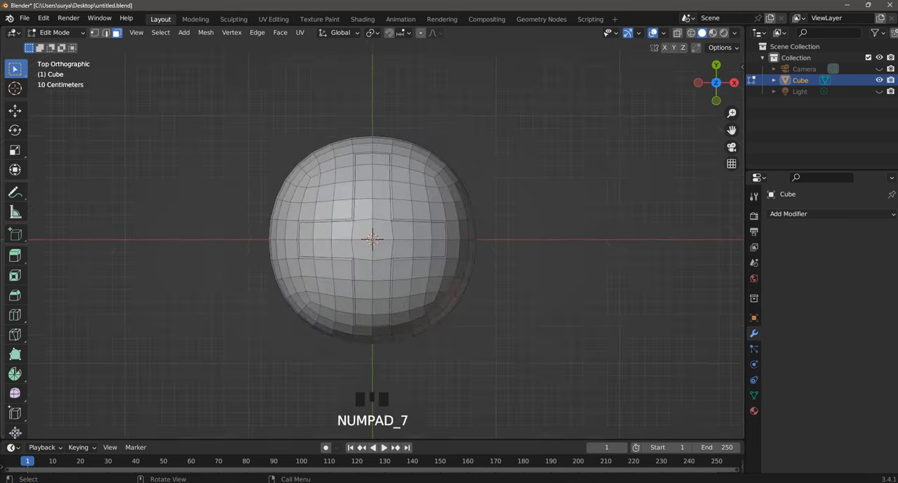
key("KP_1")
left_click(94, 32)
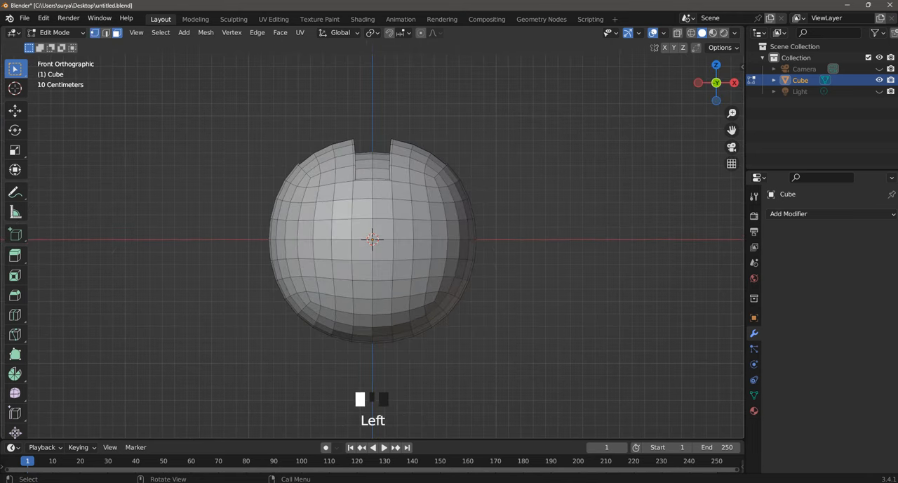
key("z")
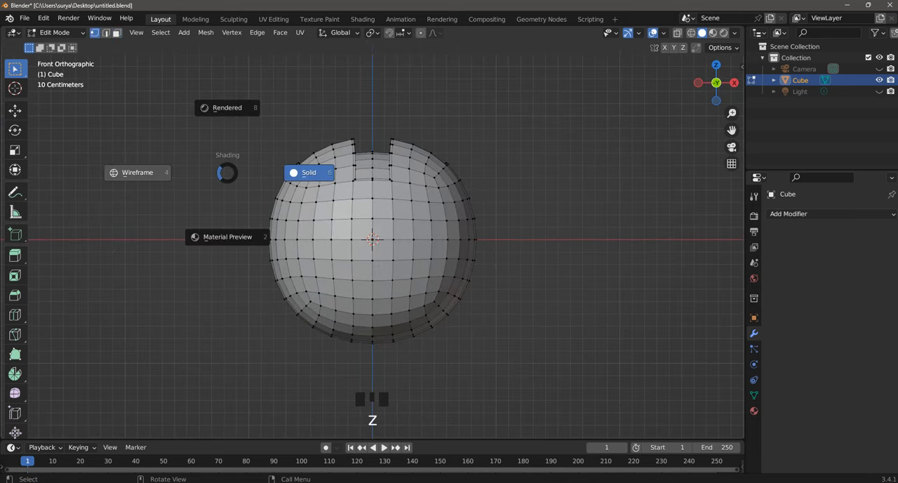
key("4")
left_click_drag(196, 254, 618, 374, "shift")
key("x")
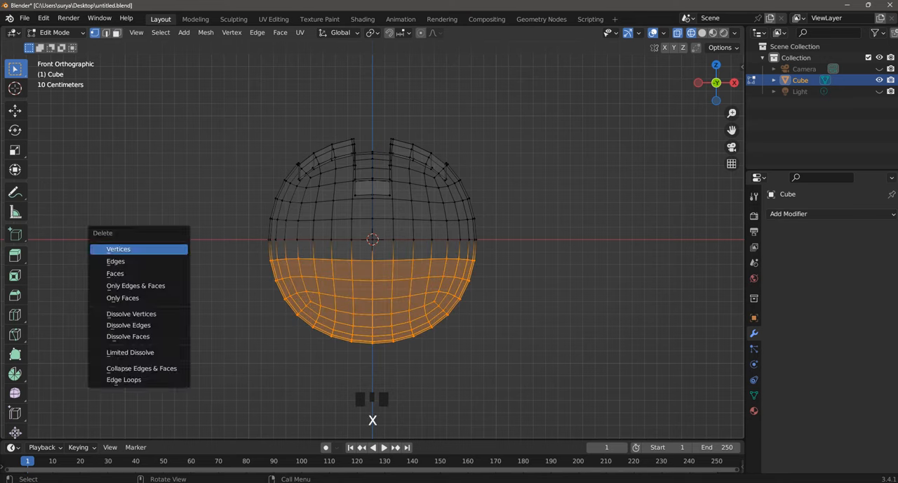
left_click(118, 249)
key("z")
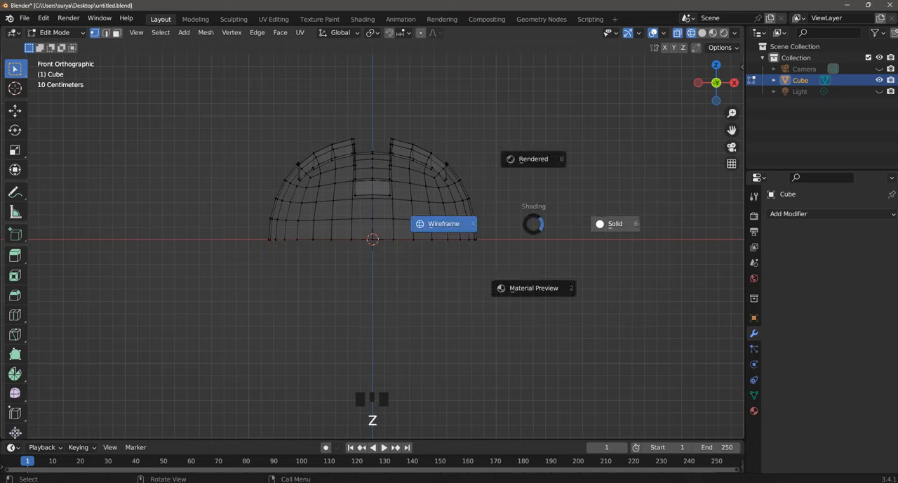
left_click(615, 224)
Step: Add a centred loop cut around the side walls of the recessed cross
middle_click_drag(608, 226, 553, 298)
scroll(553, 298, "up", 2)
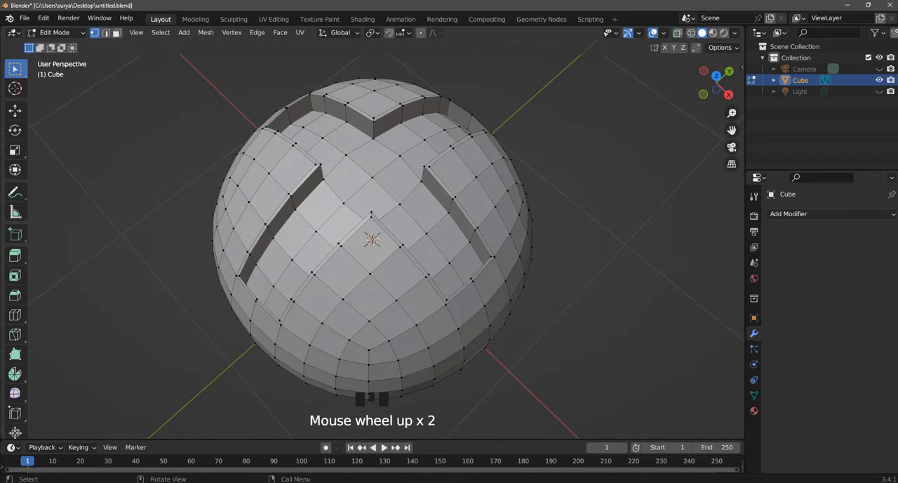
key("ctrl+r")
left_click(479, 242)
right_click(478, 242)
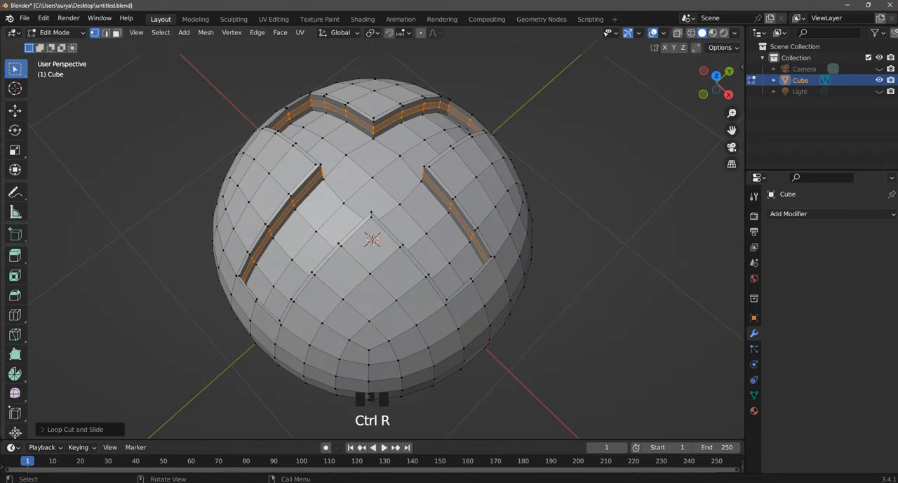
left_click(561, 294)
Step: Return to Object Mode and shade the half-sphere smooth
scroll(561, 295, "down", 1)
middle_click_drag(562, 294, 570, 282)
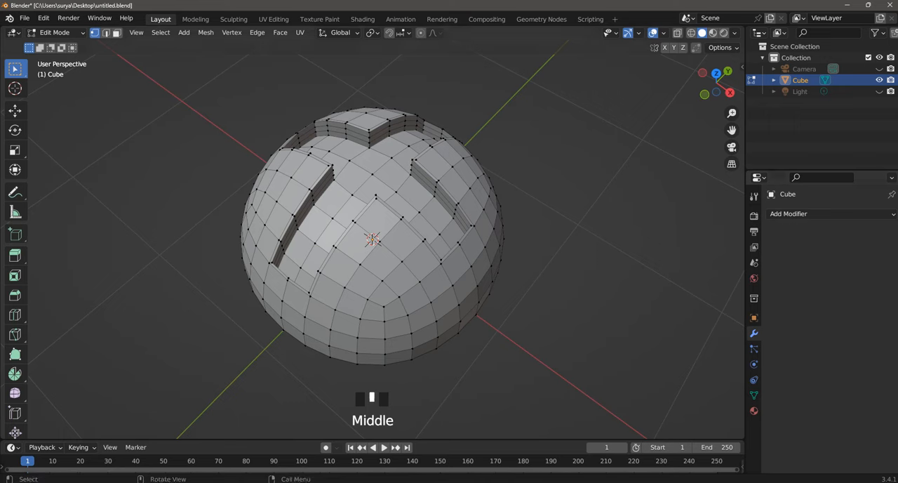
left_click(56, 33)
left_click(60, 45)
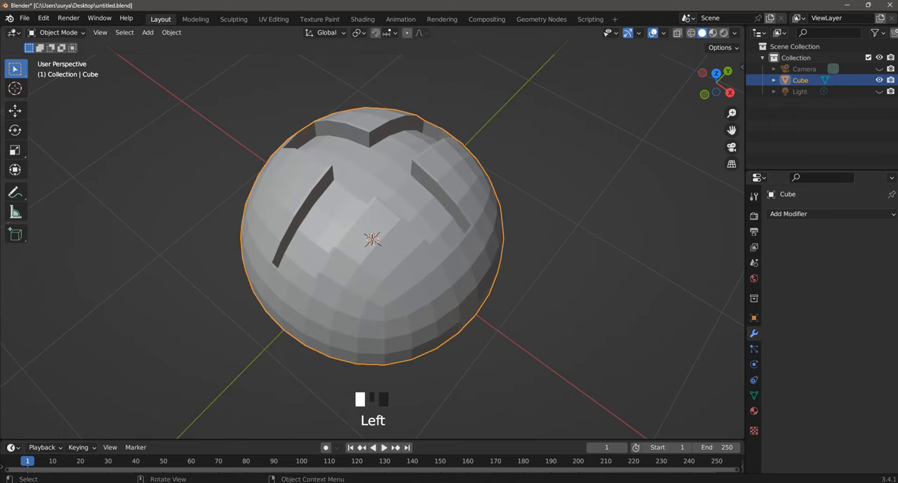
right_click(347, 144)
left_click(348, 144)
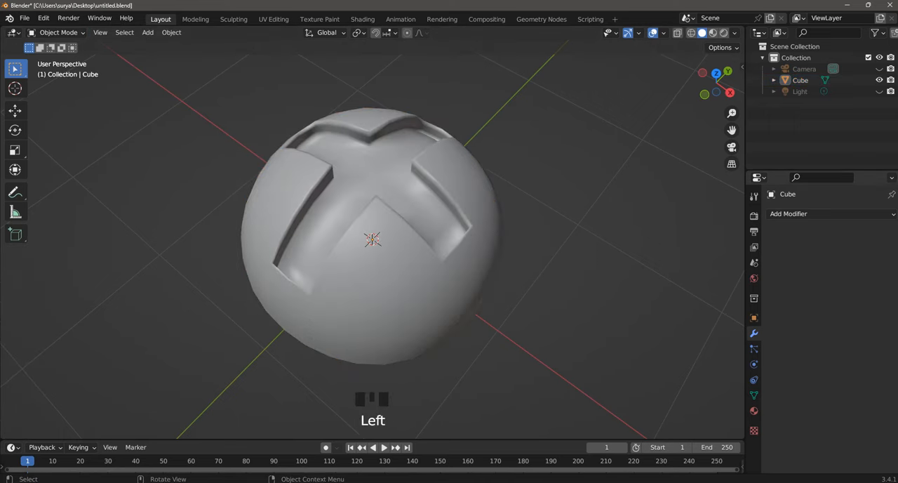
Step: Add a Subdivision Surface modifier to the half-sphere and set its viewport levels to 2
left_click(800, 213)
left_click(678, 415)
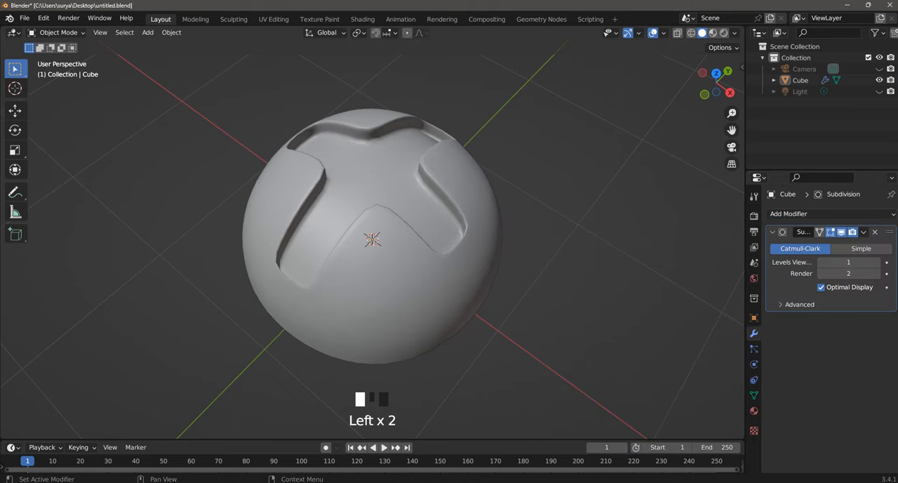
left_click(849, 263)
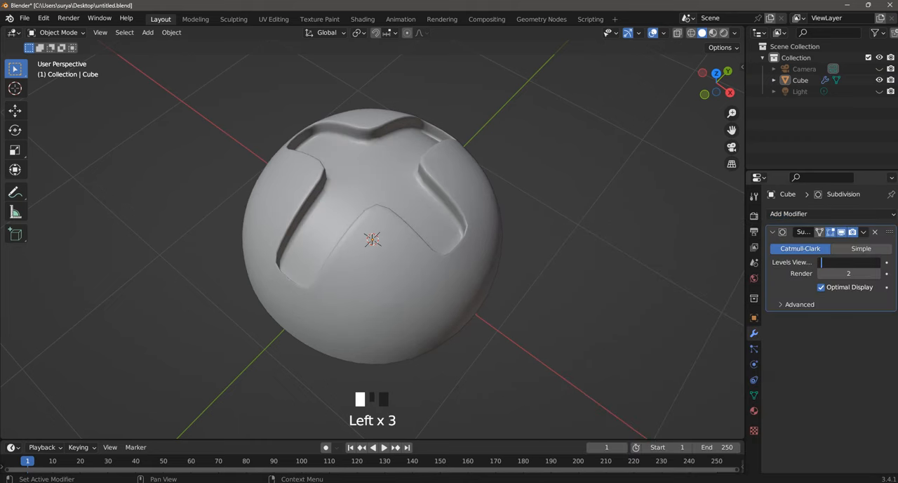
type("2")
key("Return")
Step: Save the Blender file under its existing name
key("ctrl+s")
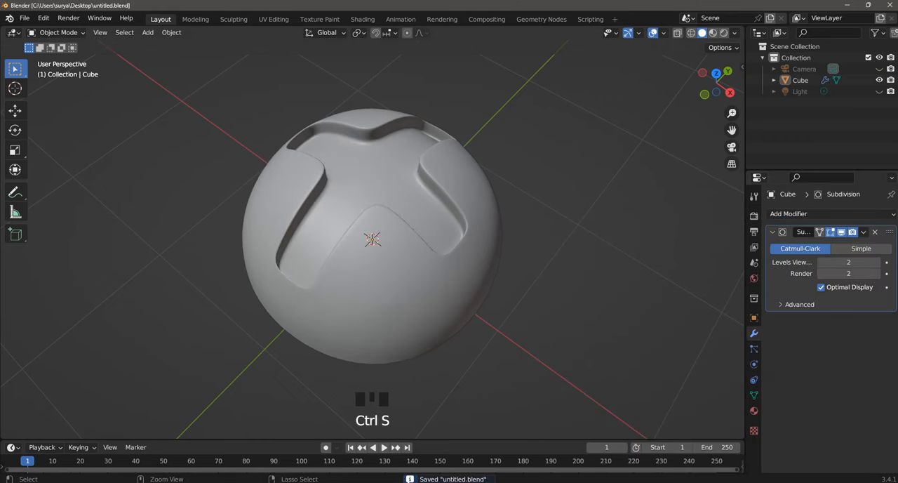
key("ctrl+s")
left_click(25, 18)
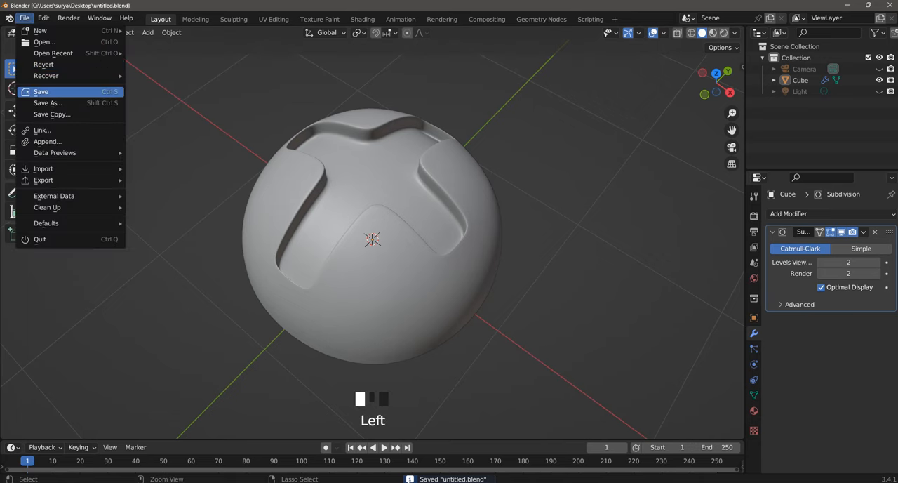
left_click(42, 92)
Step: Flatten the half-sphere by scaling it down along the Z axis to about two thirds of its height
middle_click_drag(372, 281, 372, 225)
left_click(57, 33)
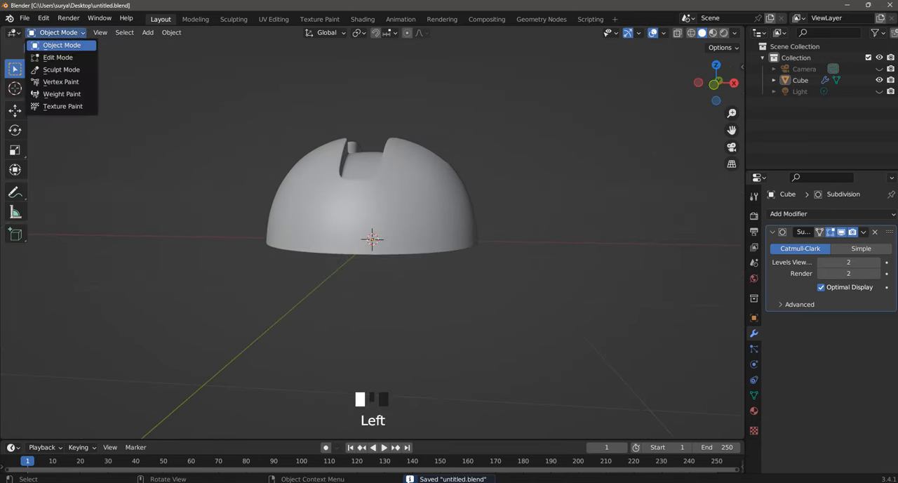
left_click(351, 203)
scroll(372, 239, "up", 2)
key("s")
key("z")
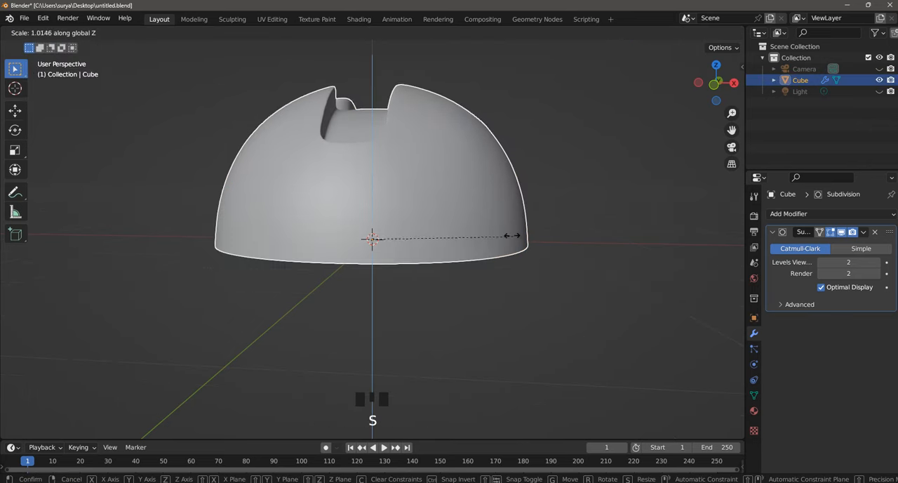
left_click(439, 172)
left_click(497, 125)
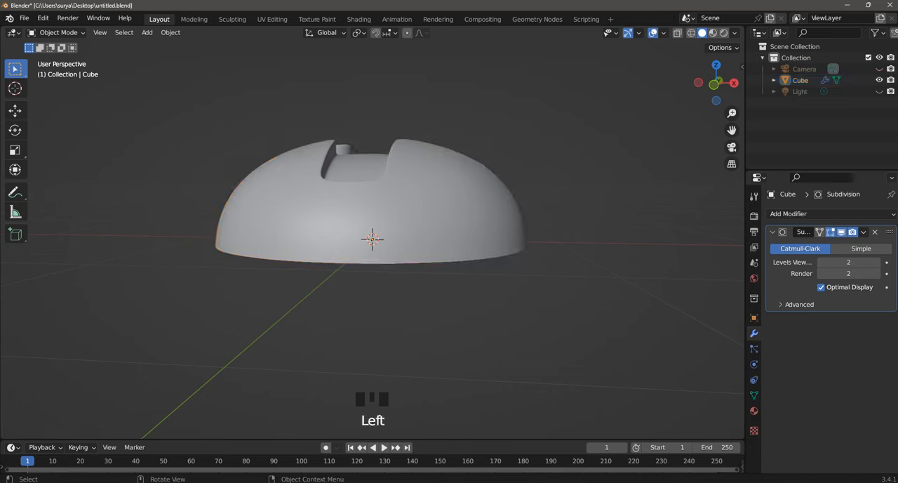
Step: Flatten the dome further by scaling it along the Z axis to about 0.74
middle_click_drag(497, 125, 458, 211)
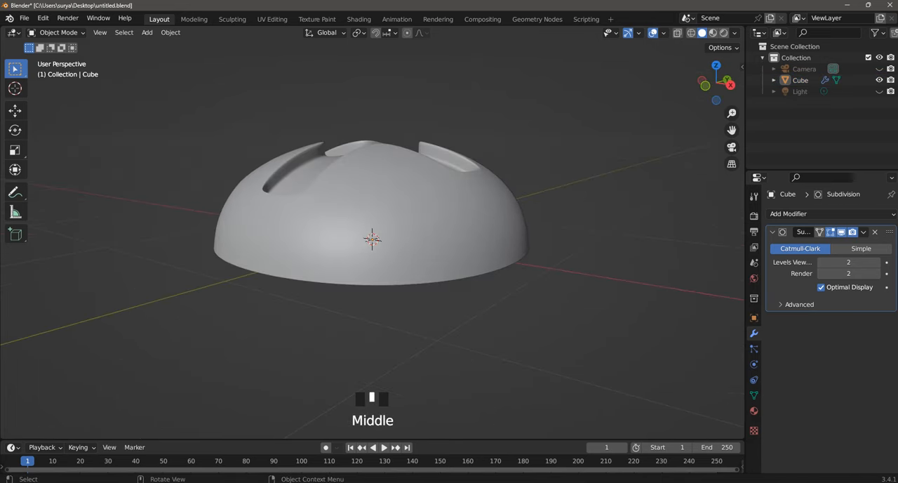
left_click(458, 212)
key("s")
key("z")
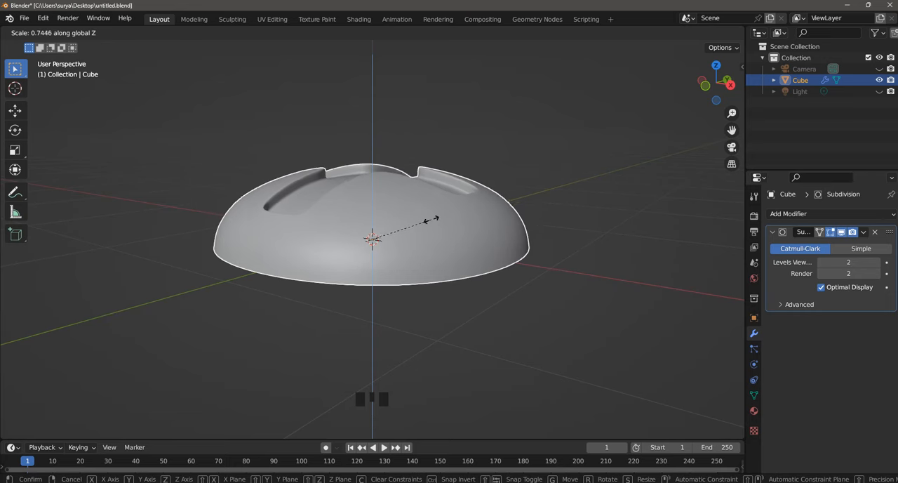
left_click(436, 216)
mouse_move(436, 216)
middle_mouse_down()
mouse_move(439, 295)
mouse_move(463, 245)
mouse_move(448, 243)
mouse_move(448, 214)
middle_mouse_up()
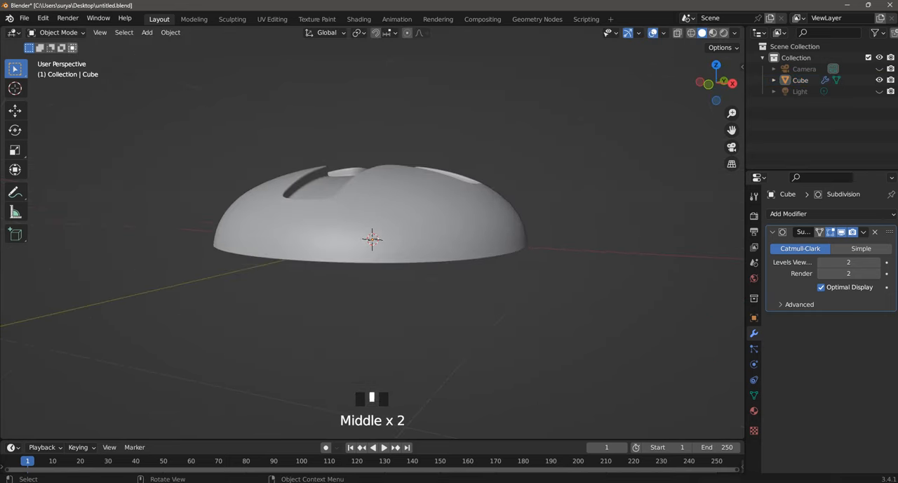
Step: Switch to Edit Mode, select the edge loop around the dome's open rim and close it with Grid Fill
left_click(61, 33)
left_click(58, 58)
middle_click_drag(421, 281, 401, 167)
mouse_move(401, 210)
middle_mouse_down()
mouse_move(400, 144)
mouse_move(400, 196)
middle_mouse_up()
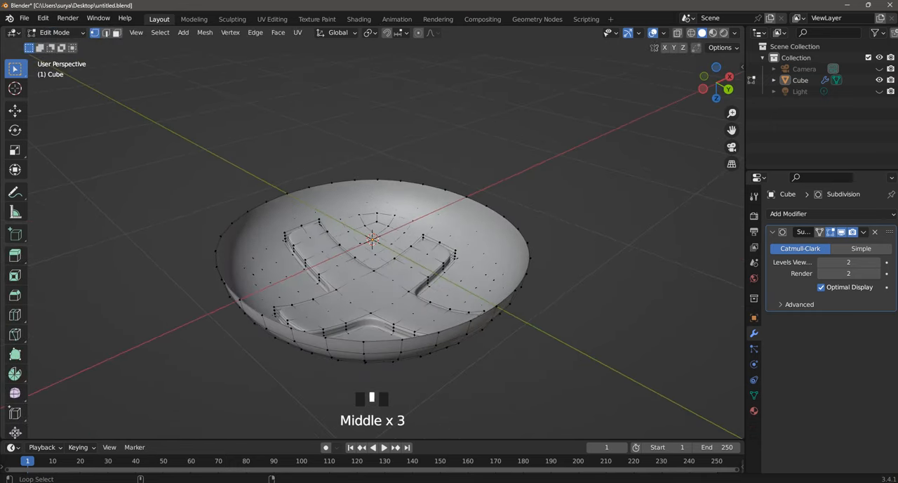
left_click(496, 307, "alt+shift")
left_click(278, 32)
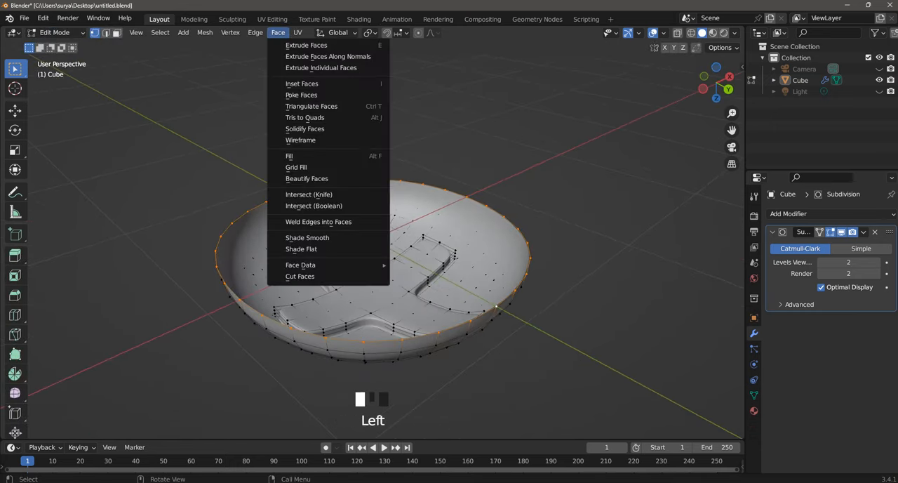
left_click(309, 168)
Step: Set the Grid Fill span to 8 for the new base and clear the selection
middle_click_drag(330, 211, 284, 241)
left_click(56, 429)
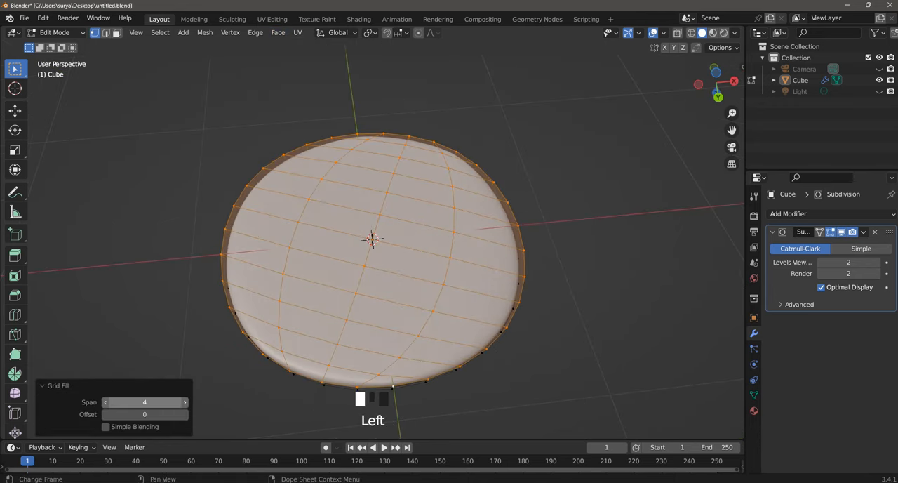
double_click(145, 402)
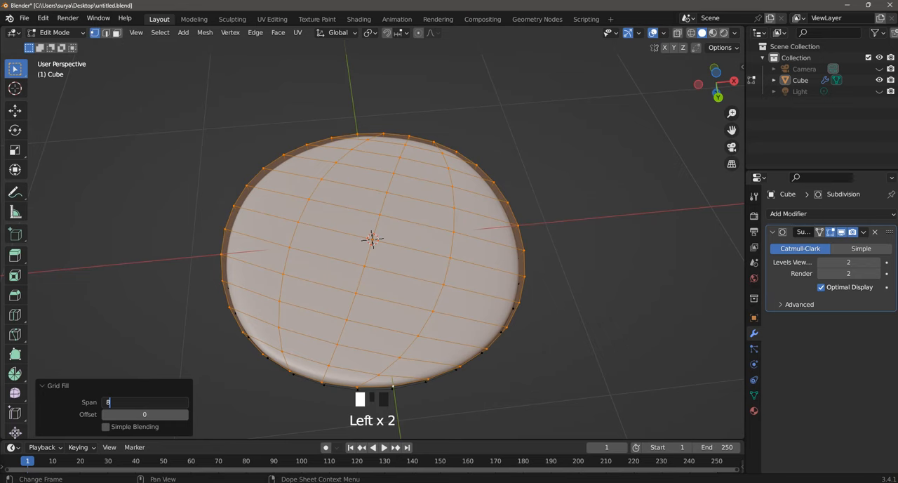
key("Return")
middle_click_drag(372, 295, 381, 271)
left_click(572, 295)
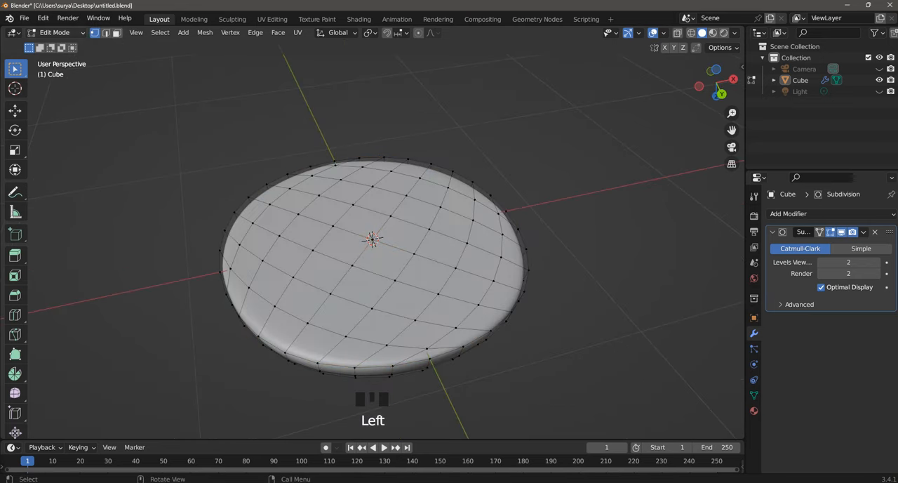
Step: Add a loop cut around the side wall close to the flat base, with an edge slide of about 0.78, and save the file
left_click(57, 33)
left_click(57, 46)
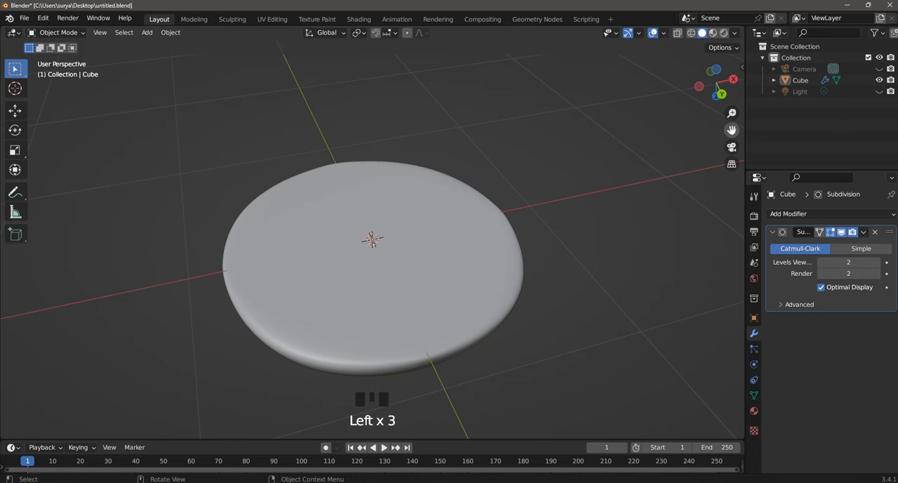
left_click_drag(732, 129, 735, 92)
middle_click_drag(685, 151, 653, 97)
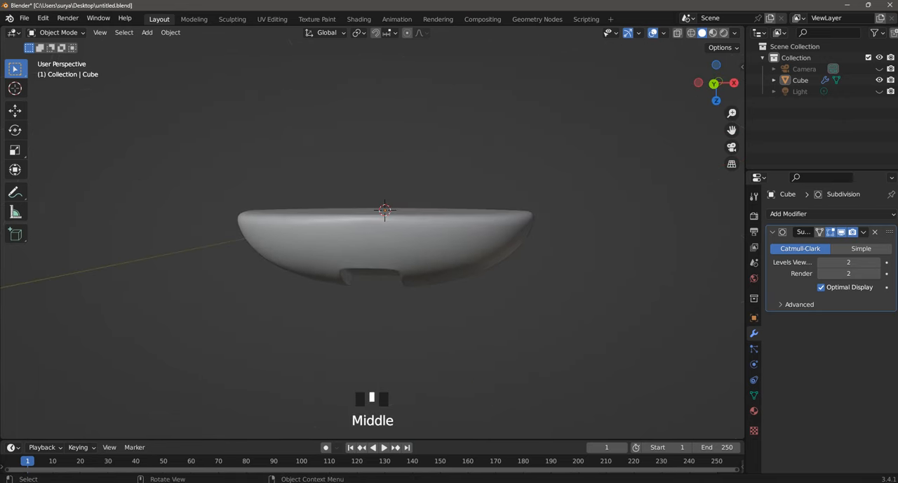
left_click(57, 32)
left_click(57, 57)
scroll(372, 238, "up", 2)
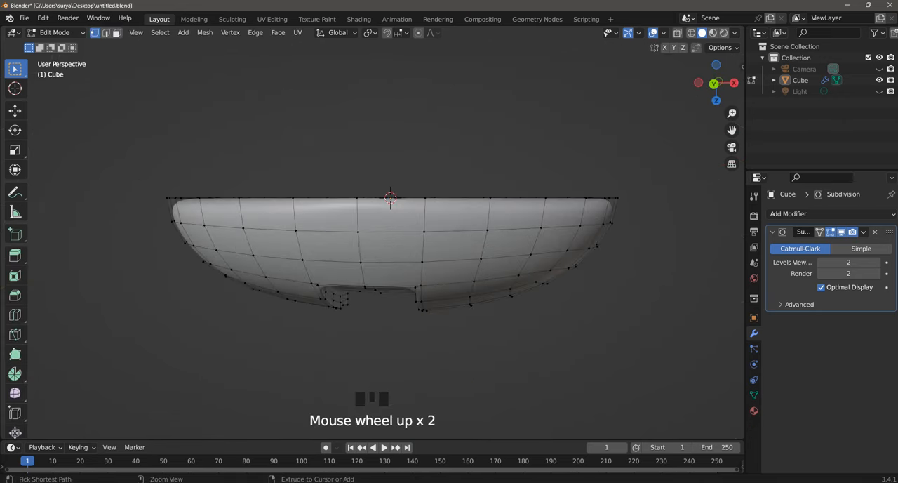
key("ctrl+r")
left_click(423, 203)
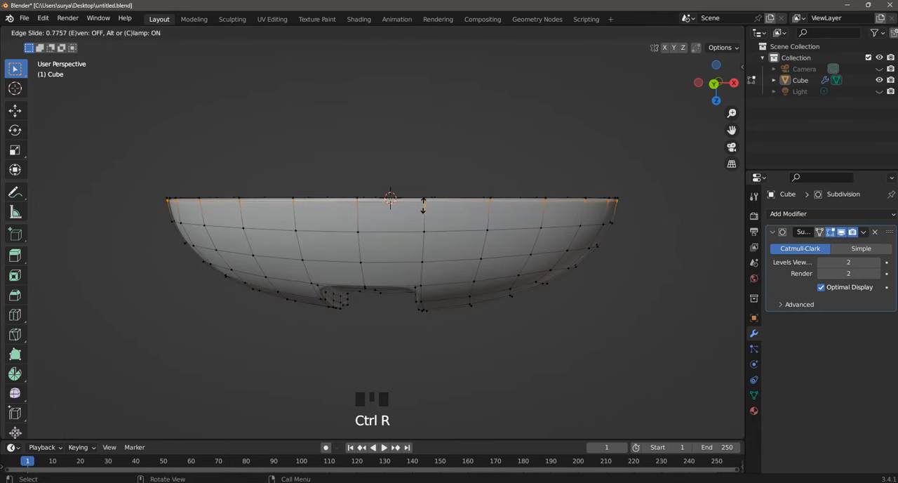
left_click(424, 203)
middle_click_drag(423, 203, 471, 277)
scroll(420, 246, "down", 2)
key("ctrl+s")
Step: Select all faces of the flat base, inset them by about 0.031 m and return to Object Mode
left_click_drag(732, 130, 732, 103)
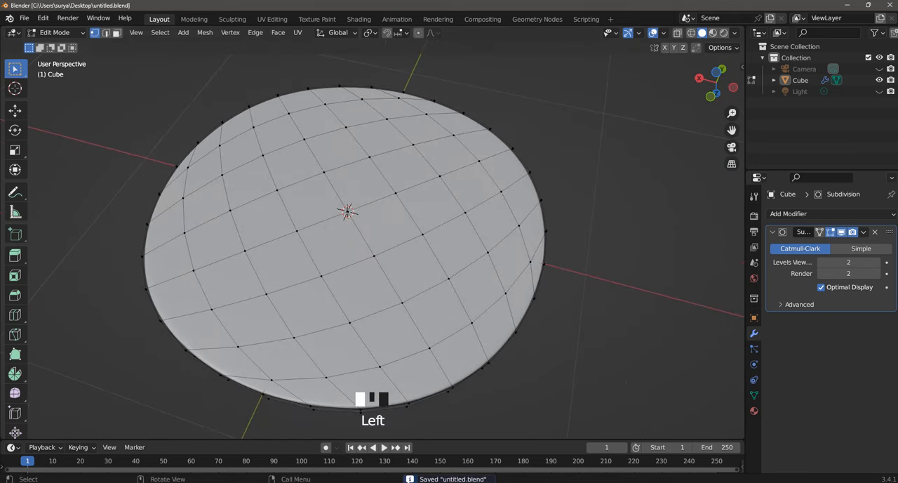
left_click(117, 33)
left_click_drag(260, 176, 460, 358, "shift")
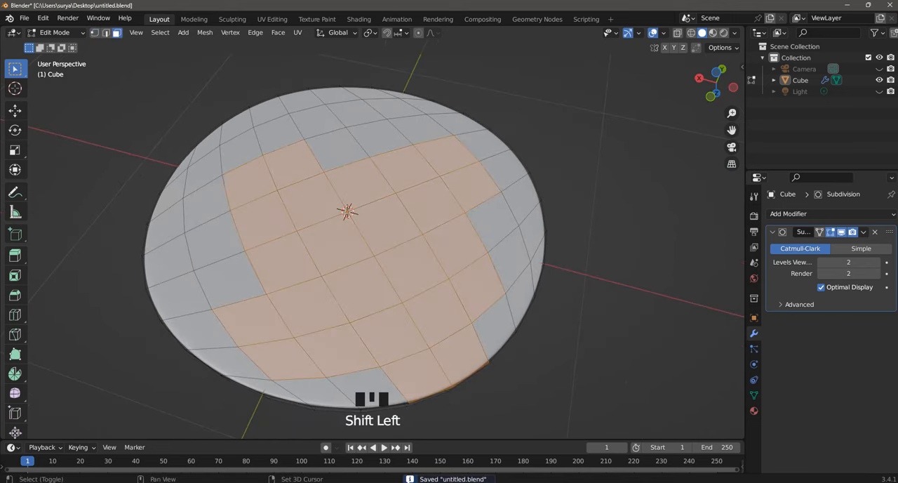
left_click_drag(194, 186, 228, 330, "shift")
left_click_drag(176, 251, 163, 195, "shift")
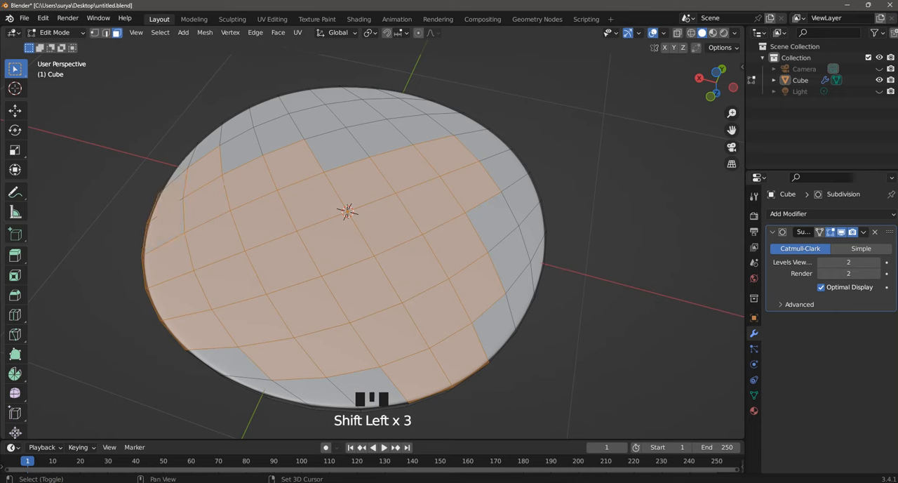
left_click(178, 169, "shift")
left_click(205, 146, "shift")
left_click(236, 127, "shift")
left_click(242, 153, "shift")
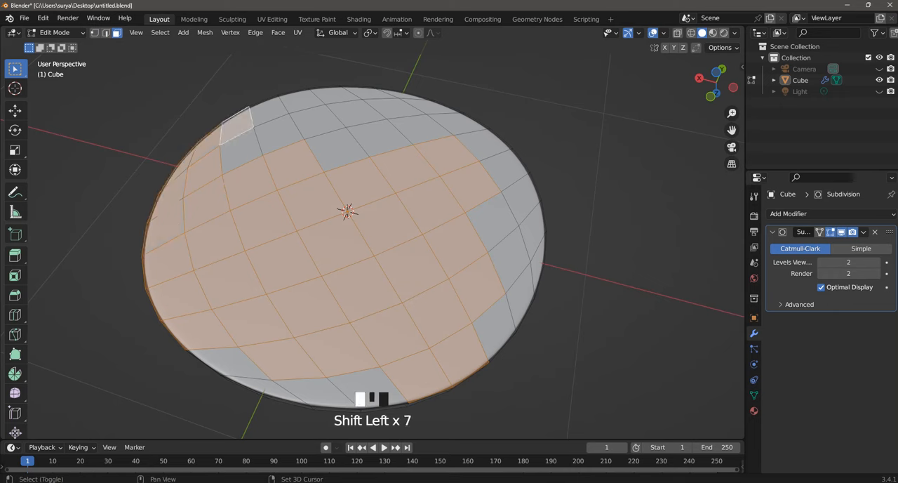
left_click_drag(368, 213, 272, 111, "shift")
left_click_drag(366, 168, 410, 127, "shift")
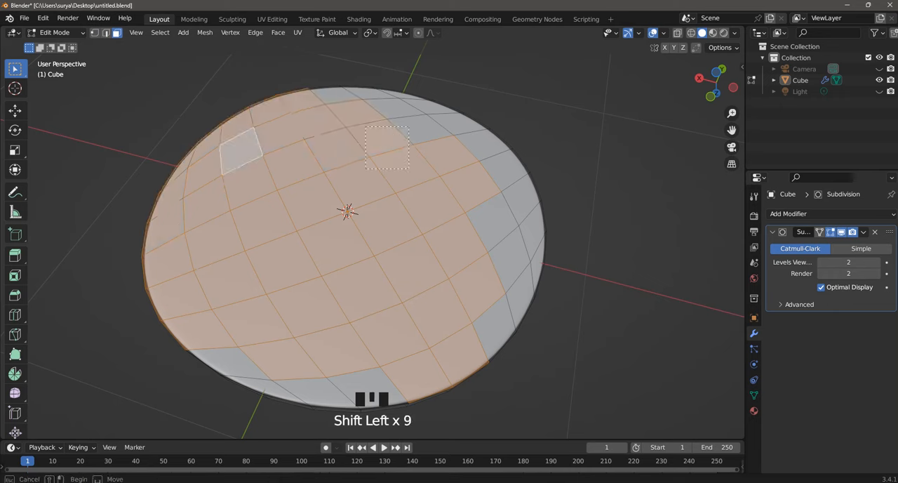
left_click_drag(320, 97, 318, 94, "shift")
left_click_drag(442, 181, 471, 130, "shift")
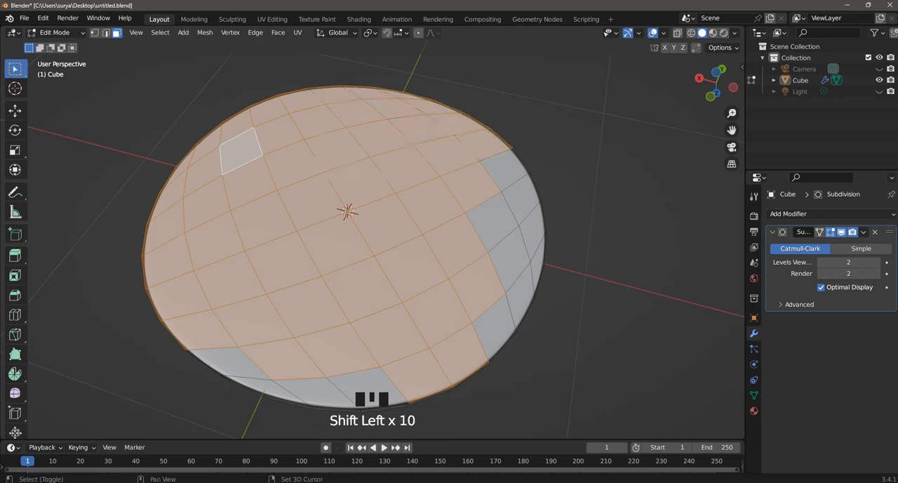
left_click_drag(461, 163, 500, 251, "shift")
left_click_drag(489, 323, 508, 193, "shift")
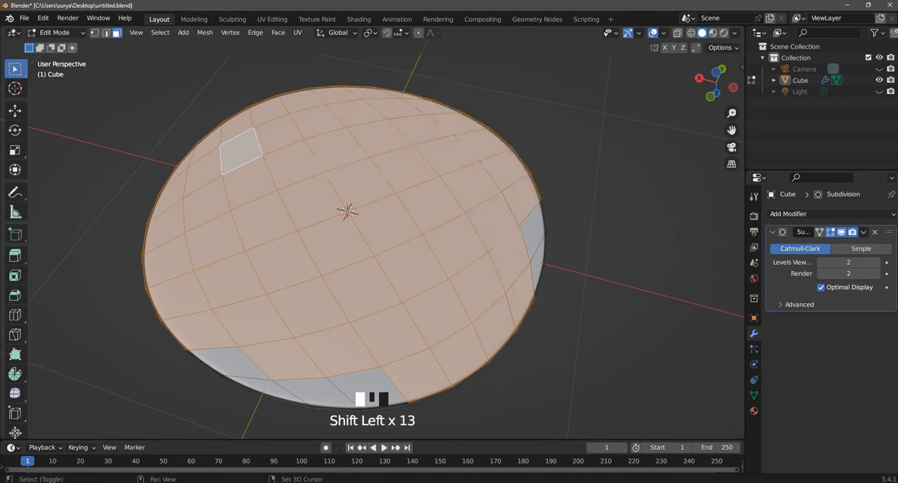
left_click(534, 231, "shift")
left_click(540, 264, "shift")
left_click(369, 388, "shift")
left_click(319, 392, "shift")
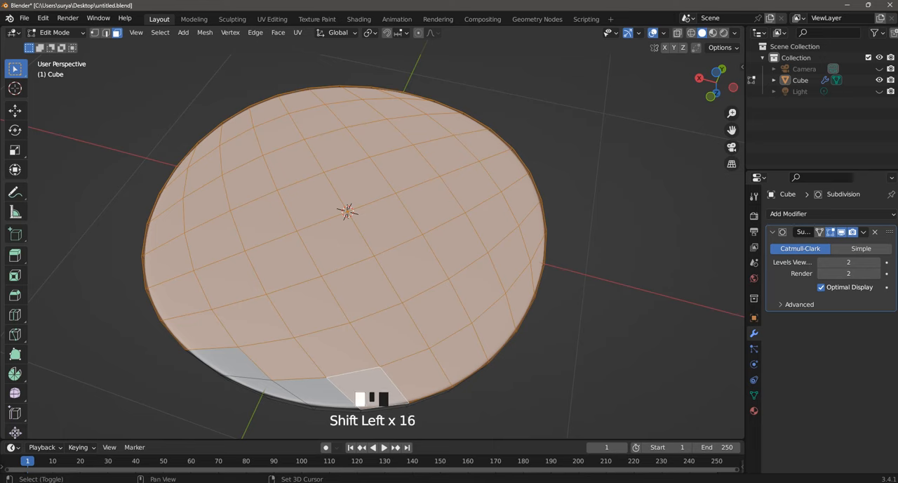
left_click(270, 389, "shift")
left_click(231, 362, "shift")
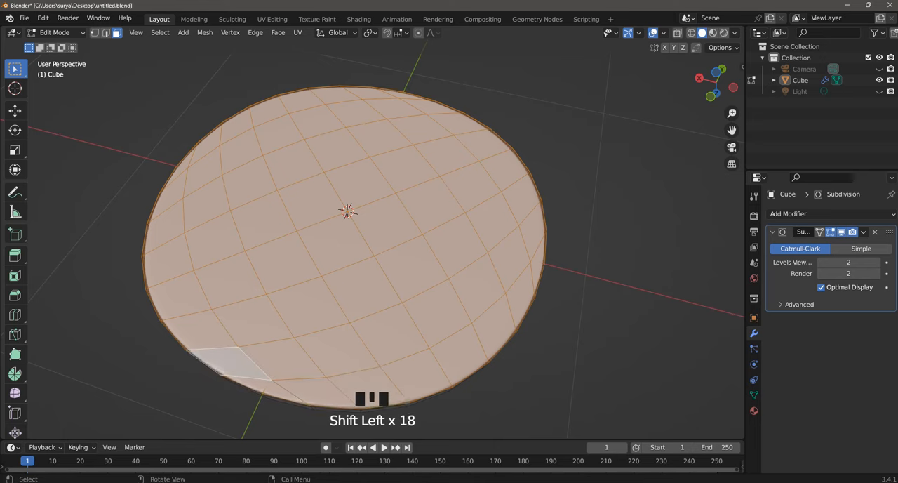
key("i")
left_click(556, 354)
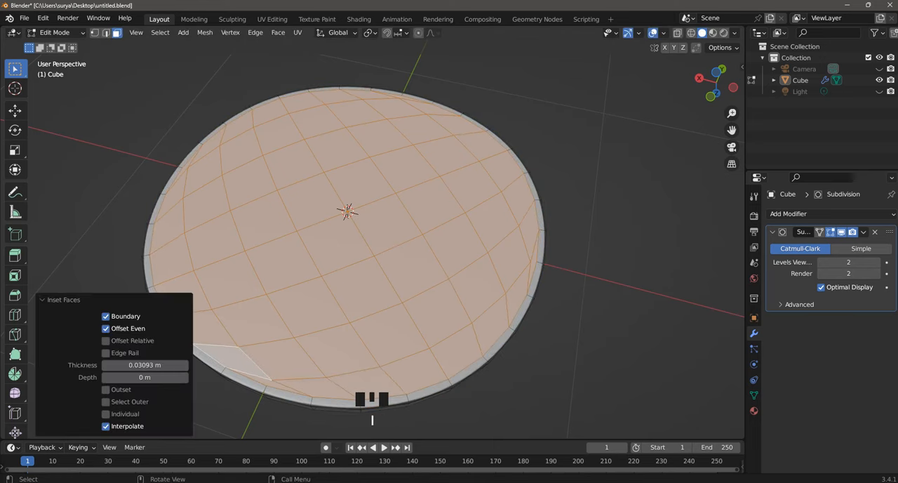
key("Tab")
left_click(557, 354)
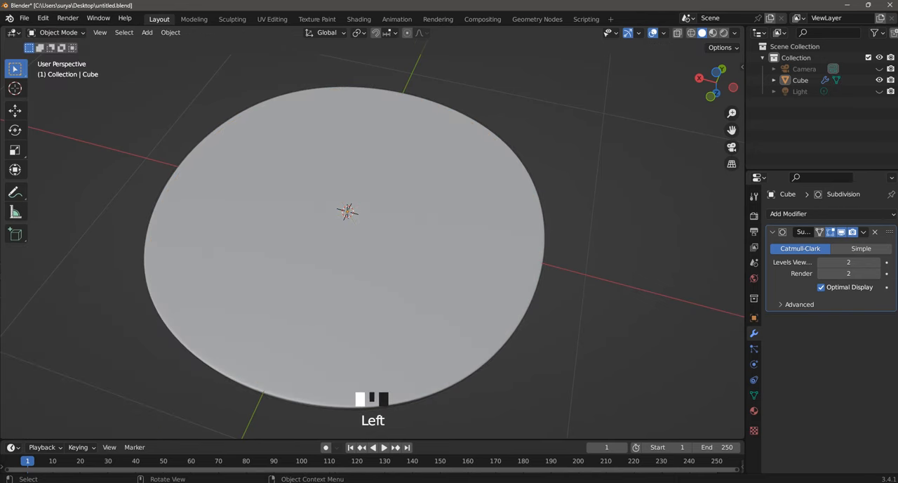
Step: In Edit Mode, select the central 4 by 4 block of base faces and reshape it with LoopTools Circle
scroll(556, 355, "down", 4)
middle_click_drag(557, 354, 519, 295)
scroll(548, 249, "down", 1)
scroll(547, 249, "up", 7)
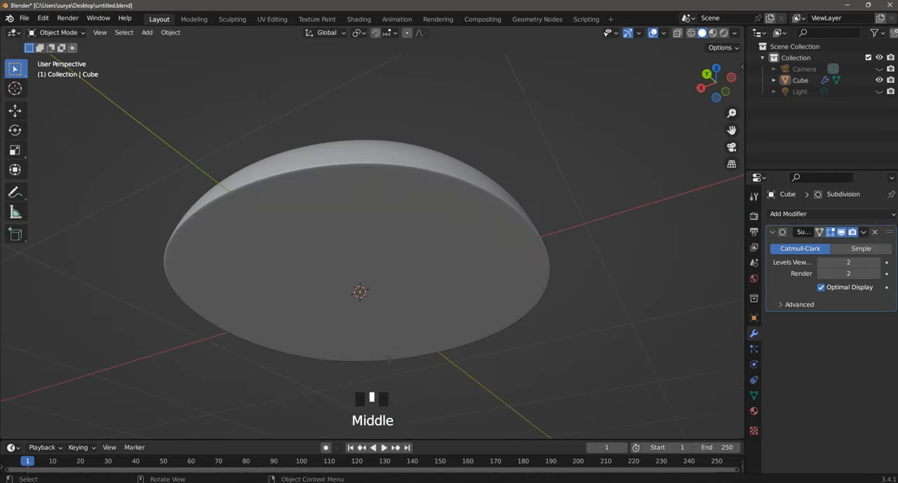
left_click(56, 33)
left_click(70, 56)
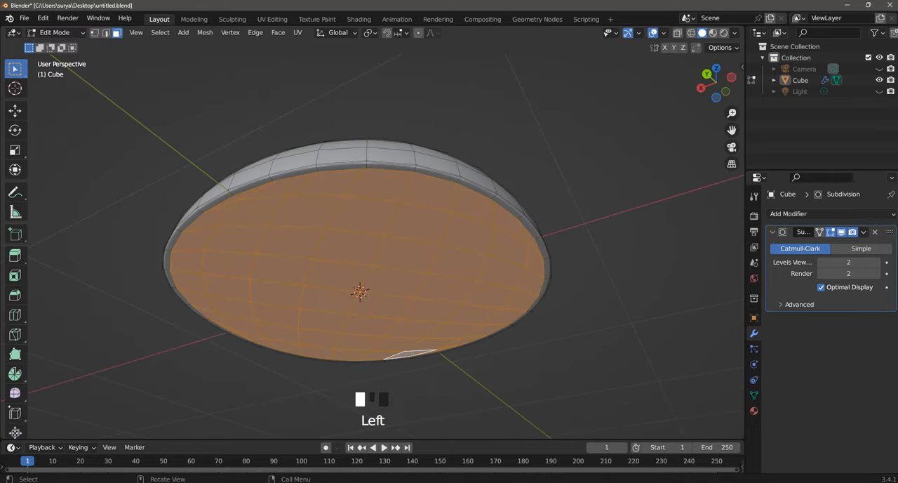
middle_click_drag(70, 56, 71, 141)
left_click(618, 211)
scroll(617, 210, "down", 3)
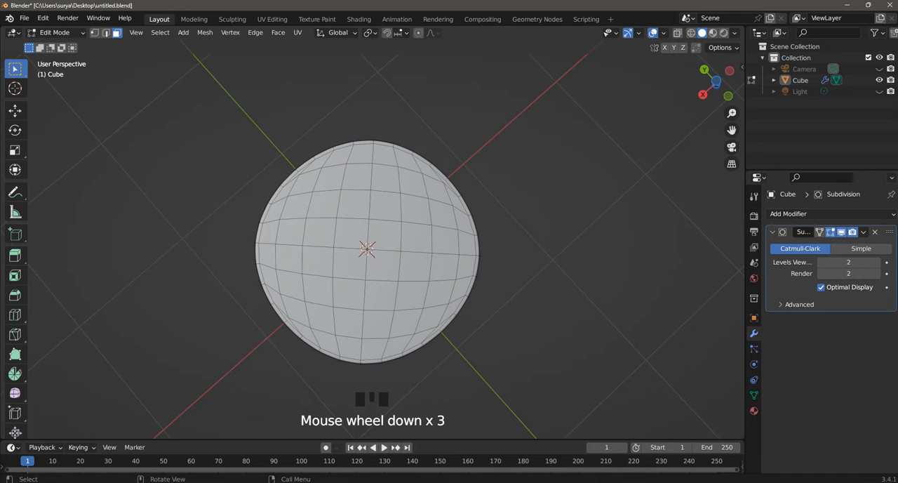
mouse_move(618, 211)
middle_mouse_down()
mouse_move(597, 216)
mouse_move(613, 213)
middle_mouse_up()
left_click(385, 231, "shift")
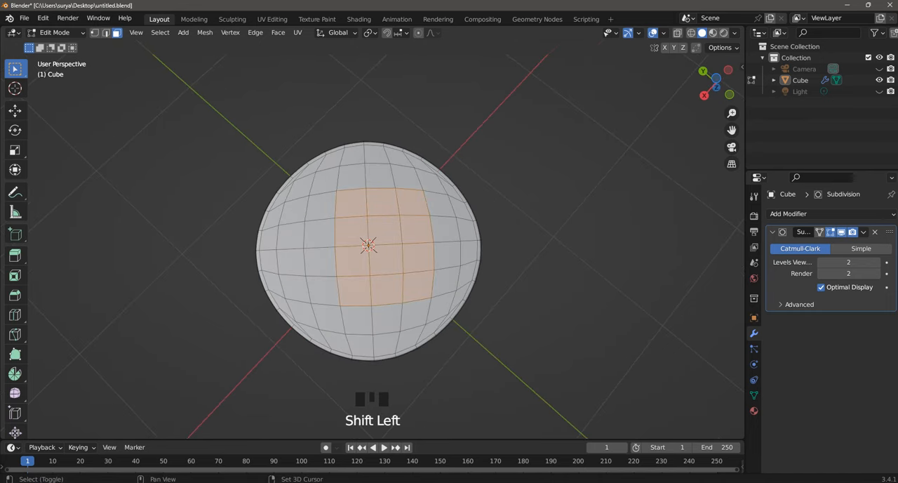
left_click_drag(324, 203, 341, 296, "shift")
right_click(343, 295)
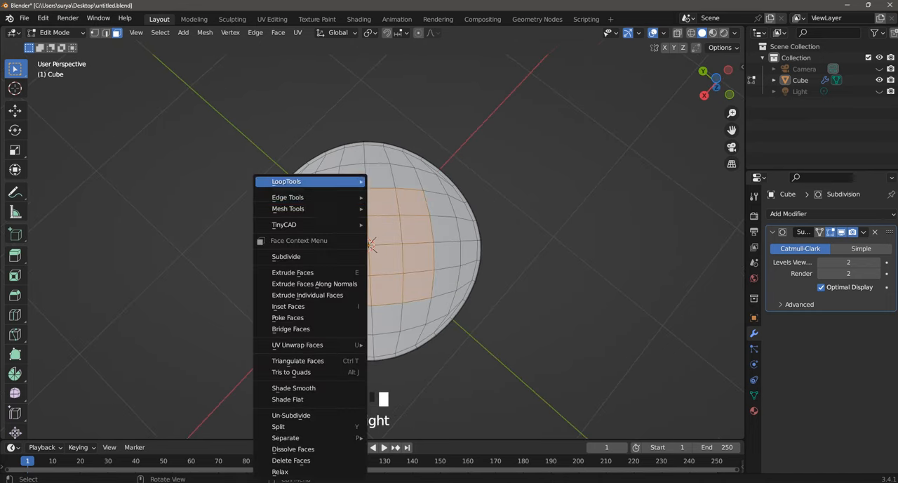
mouse_move(316, 182)
left_click(397, 192)
scroll(396, 192, "up", 2)
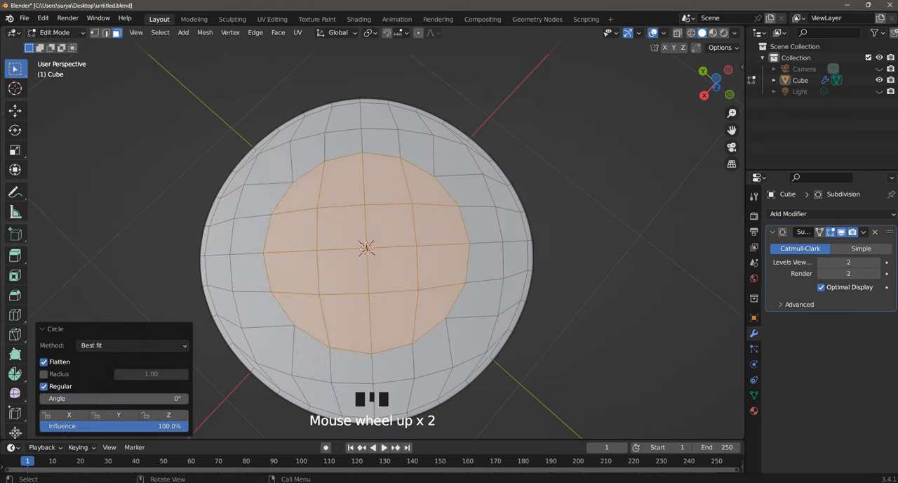
scroll(367, 253, "down", 1)
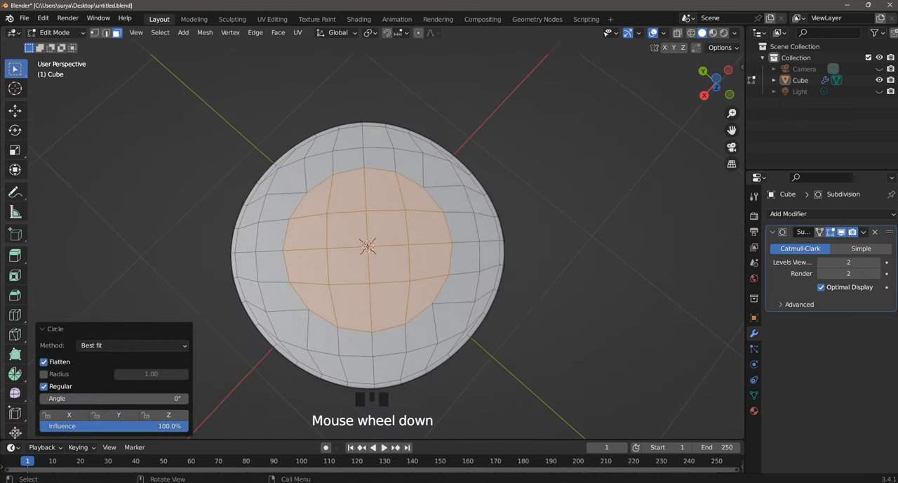
Step: Scale the circular base patch uniformly to about 0.711 and inset its faces by about 0.072 m
key("s")
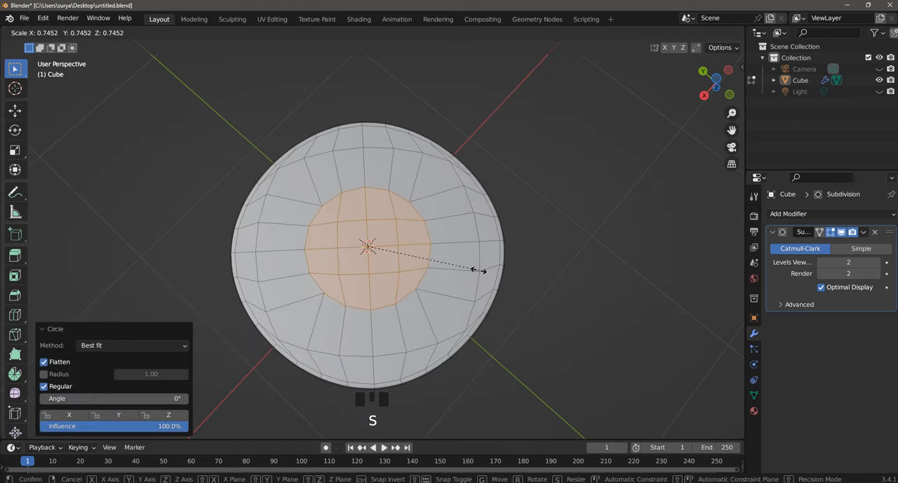
left_click(474, 269)
key("i")
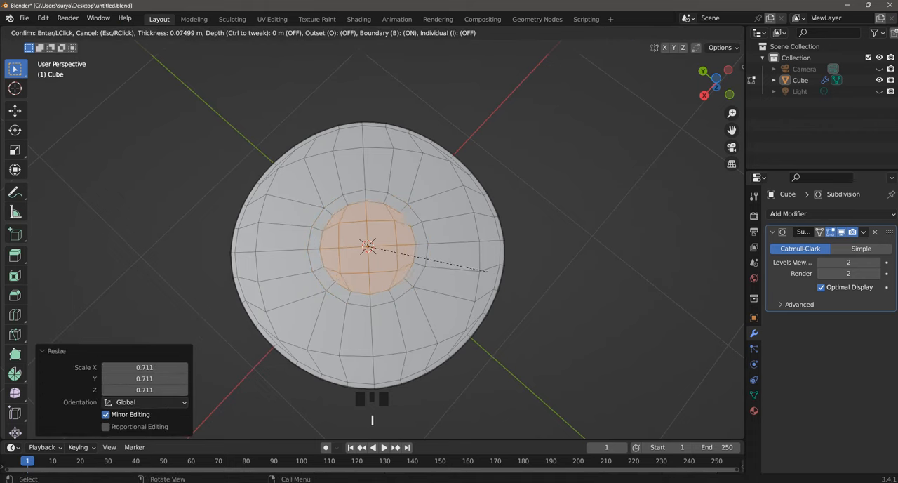
left_click(441, 287)
Step: Extrude the inset circular patch about 1.59 m straight down along Z to form the shank
scroll(367, 245, "down", 5)
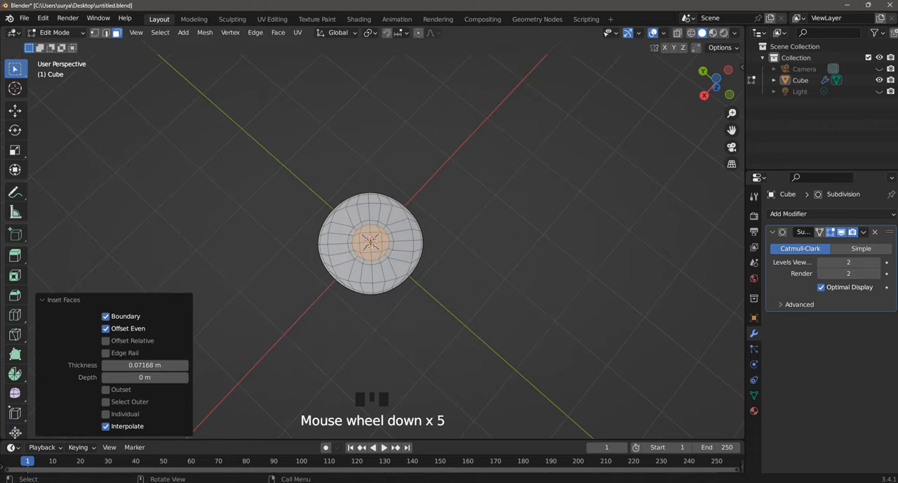
middle_click_drag(367, 245, 393, 183)
key("e")
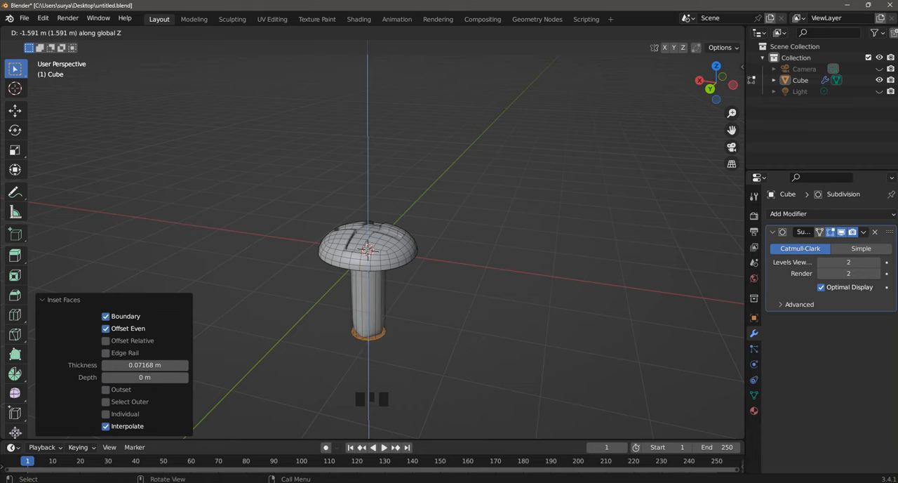
left_click(368, 330)
Step: Add 8 evenly spaced loop cuts around the shank between the head and its lower end
scroll(368, 330, "up", 3)
middle_click_drag(368, 330, 365, 344)
key("ctrl+r")
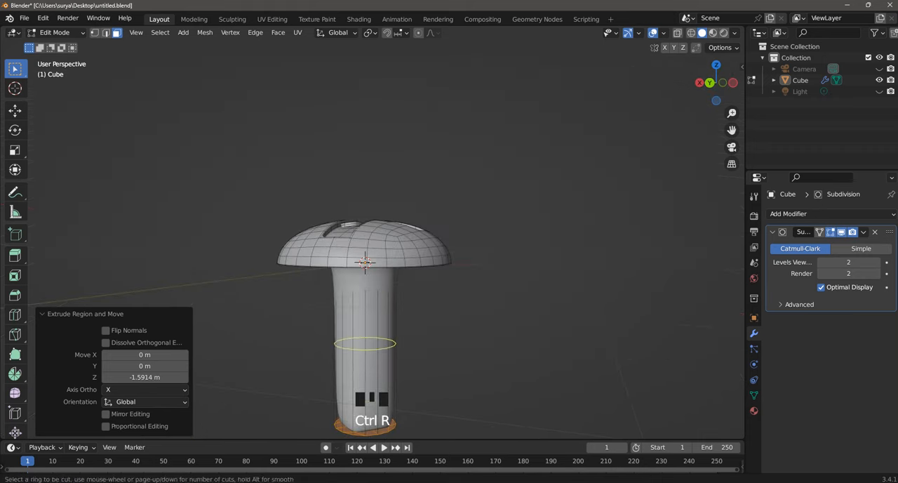
scroll(365, 343, "up", 5)
scroll(365, 262, "up", 2)
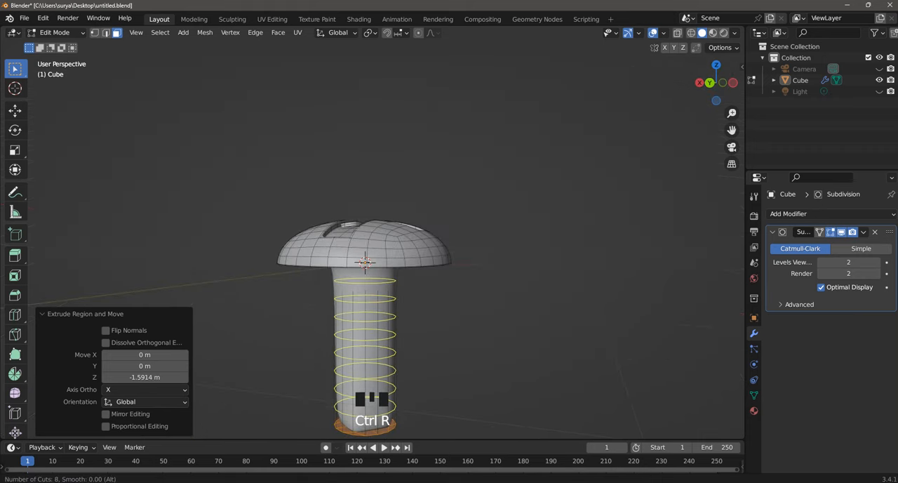
left_click(365, 262)
left_click(365, 262)
Step: Add a loop cut around the shank close to the underside of the head, with an edge slide of about 0.773
middle_click_drag(365, 267, 365, 262)
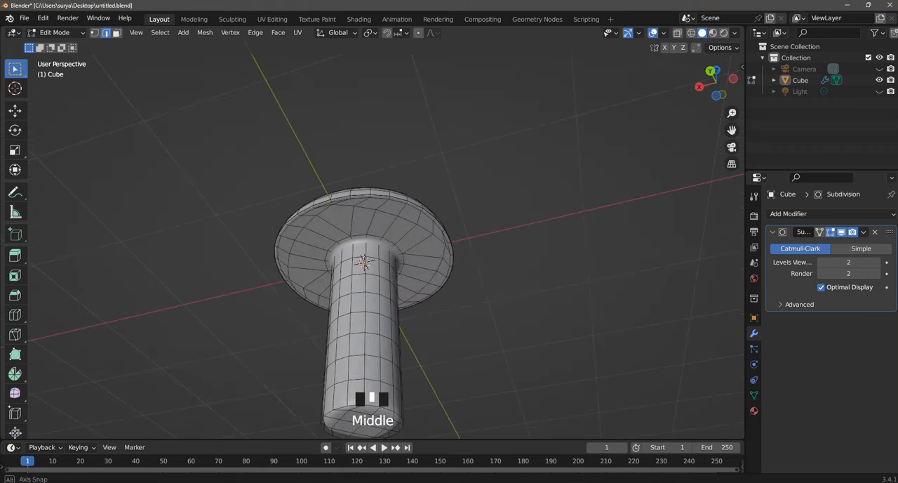
scroll(365, 262, "up", 2, "ctrl")
key("ctrl+r")
left_click(393, 261)
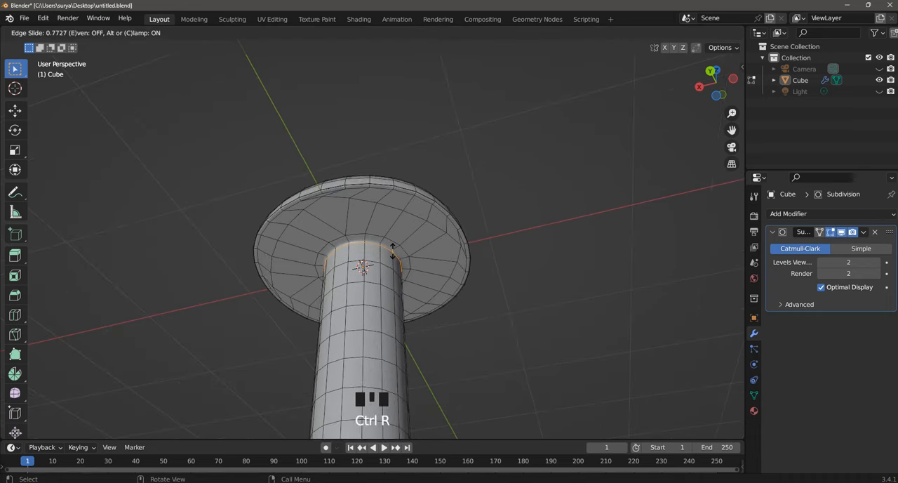
left_click(393, 253)
Step: Add a loop cut in the narrow face ring on the head's underside around the shank, then clear the selection
mouse_move(393, 253)
middle_mouse_down()
mouse_move(393, 211)
mouse_move(393, 253)
middle_mouse_up()
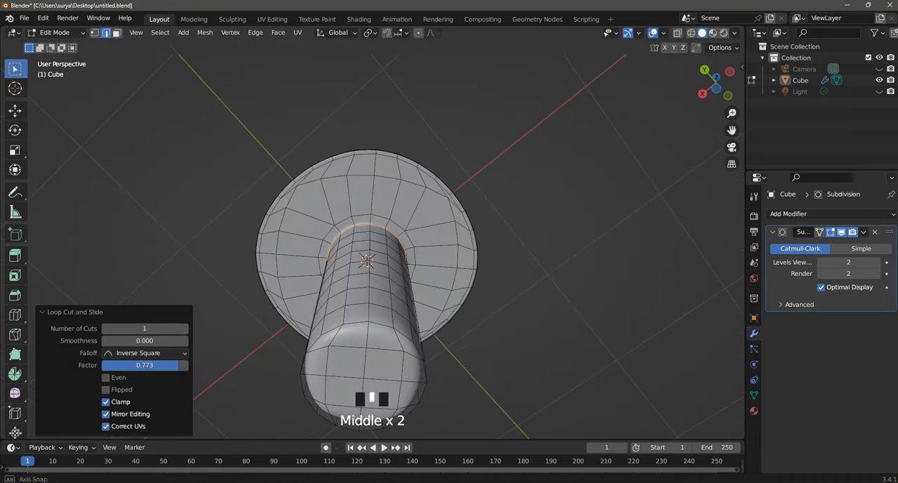
key("ctrl+r")
left_click(402, 234)
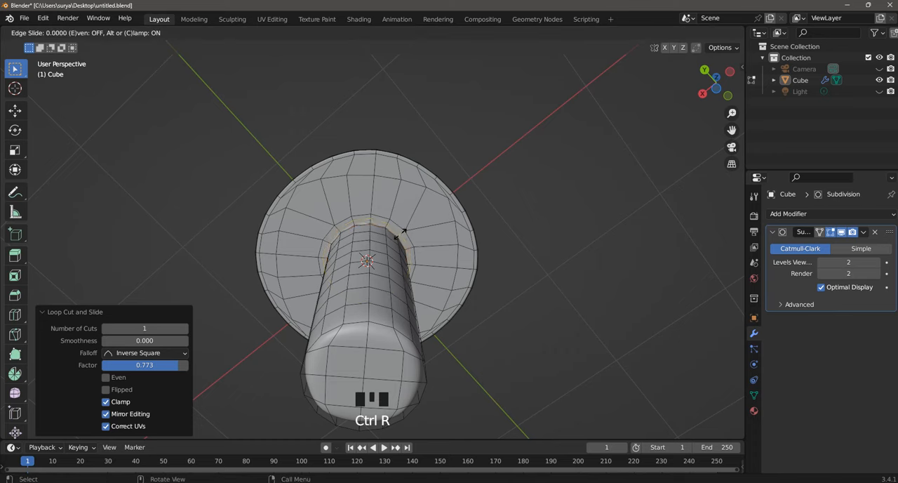
left_click(400, 236)
left_click(512, 288)
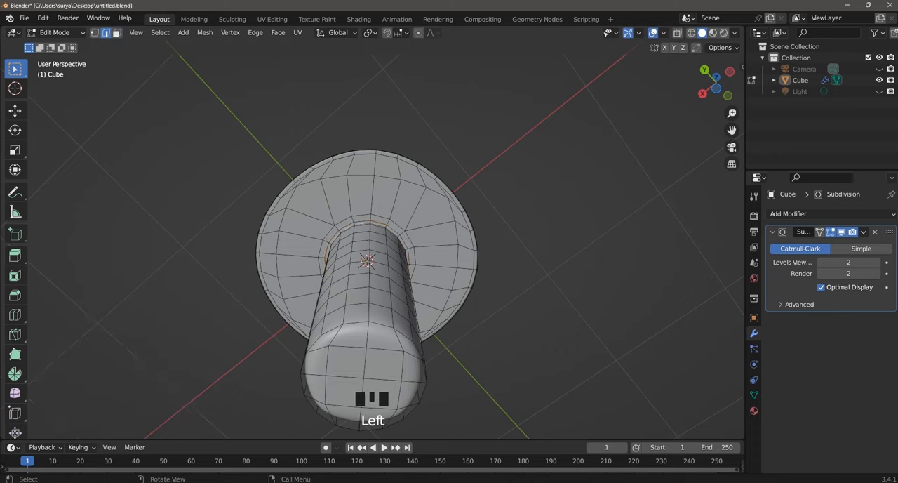
Step: Add a loop cut around the shank close to its free end, with an edge slide of about -0.811
mouse_move(513, 288)
middle_mouse_down()
mouse_move(512, 249)
mouse_move(518, 299)
mouse_move(551, 293)
mouse_move(523, 299)
middle_mouse_up()
left_click_drag(732, 130, 718, 38)
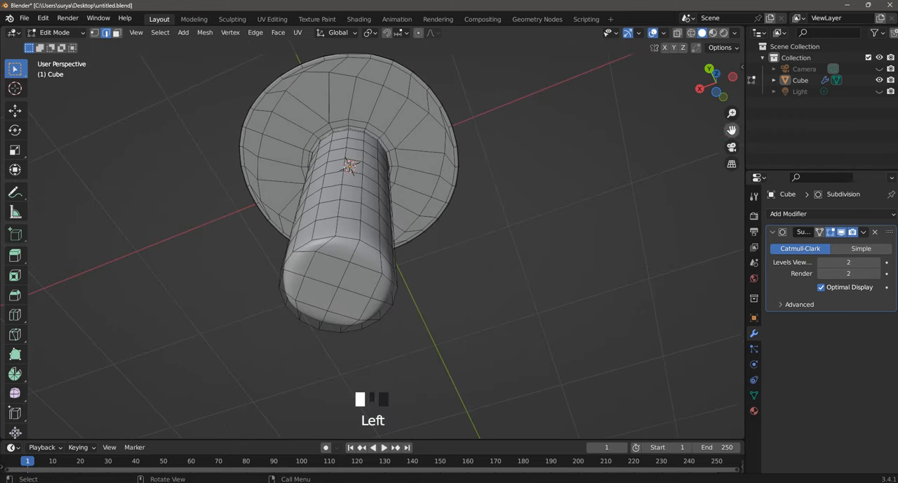
middle_click_drag(421, 204, 652, 291)
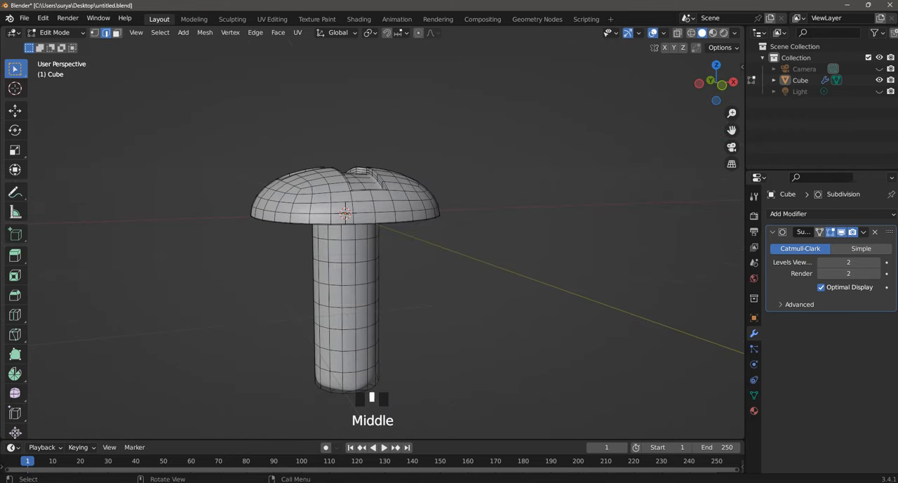
left_click_drag(732, 130, 741, 59)
scroll(382, 231, "up", 3)
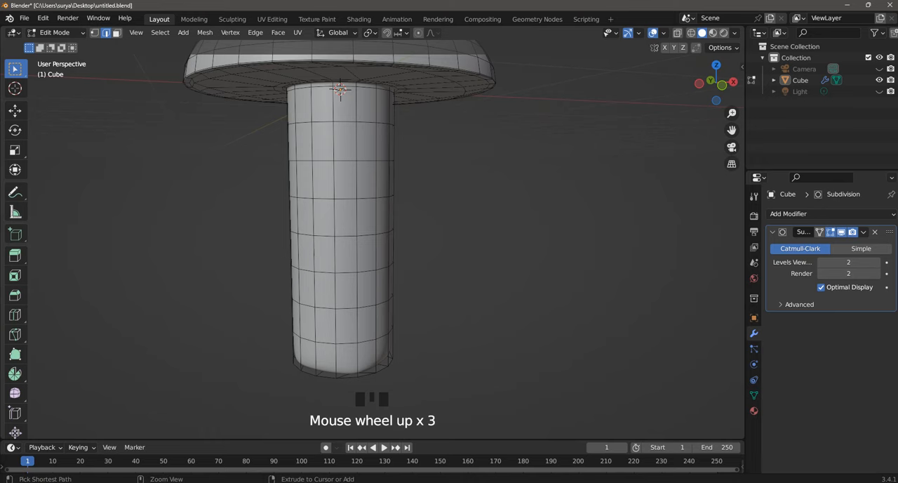
key("ctrl+r")
left_click(365, 364)
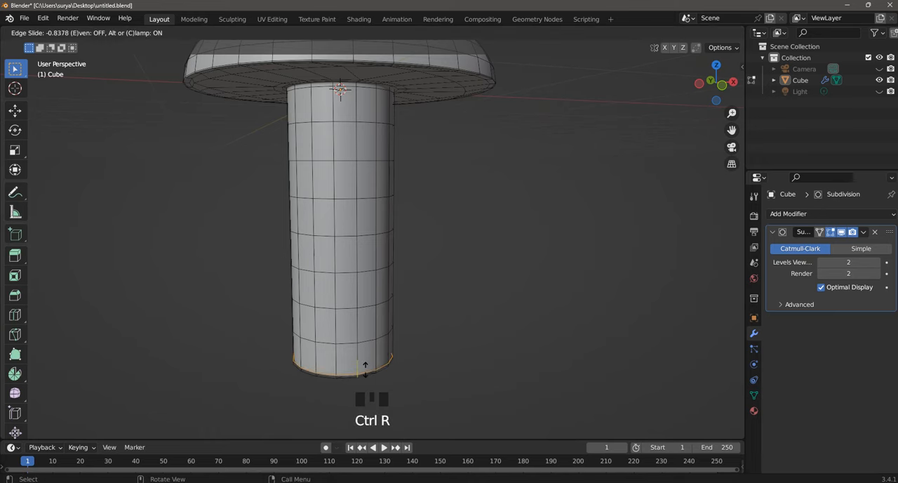
left_click(365, 366)
Step: In face select mode, select all faces of the shank's flat end cap and inset them by about 0.030 m
middle_click_drag(365, 366, 382, 278)
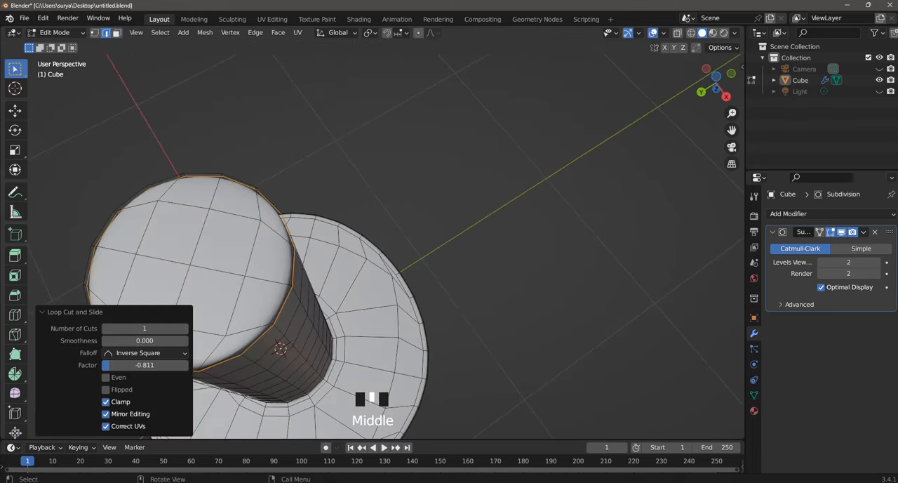
left_click_drag(732, 130, 852, 114)
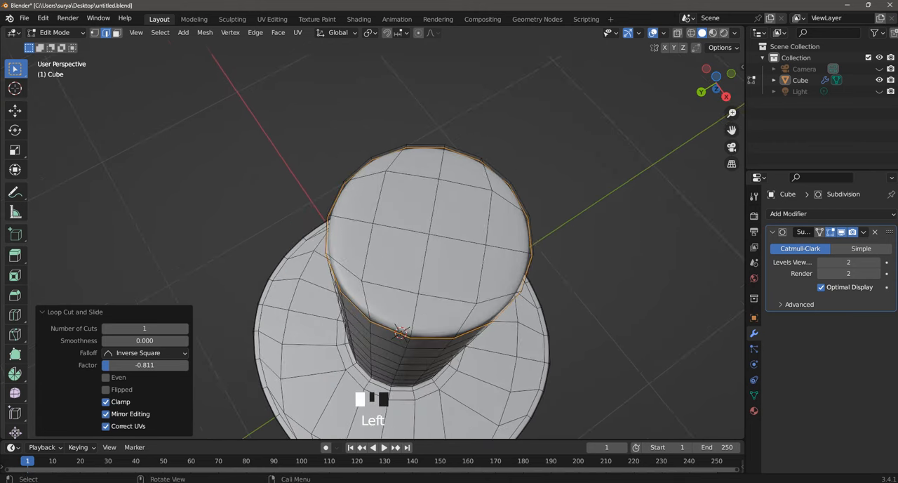
left_click(617, 203)
left_click_drag(432, 204, 481, 311, "shift")
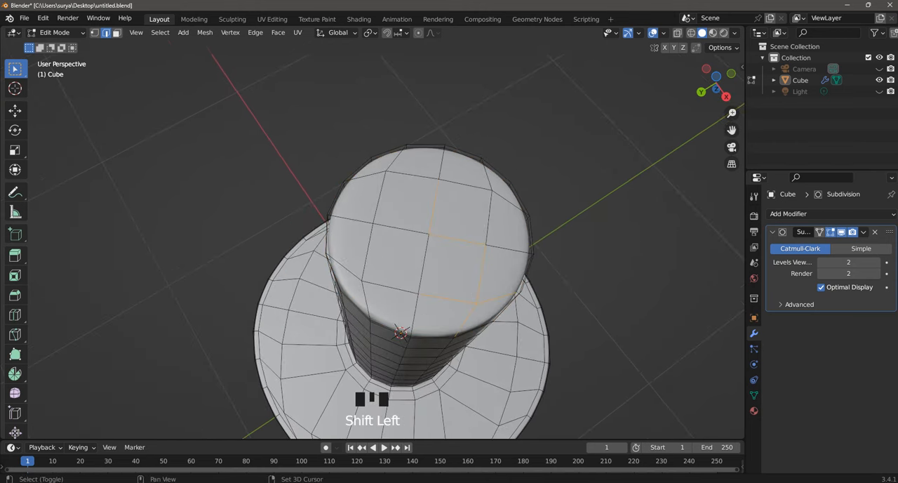
left_click(117, 33)
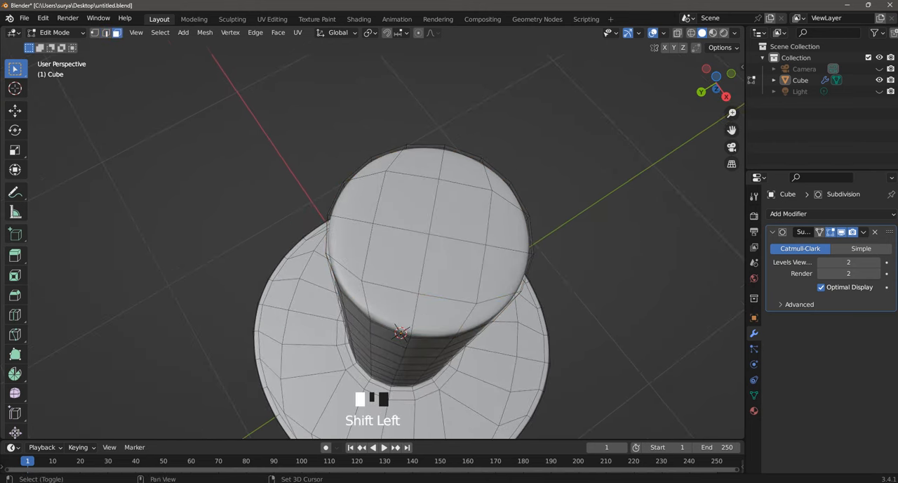
left_click(394, 173, "shift")
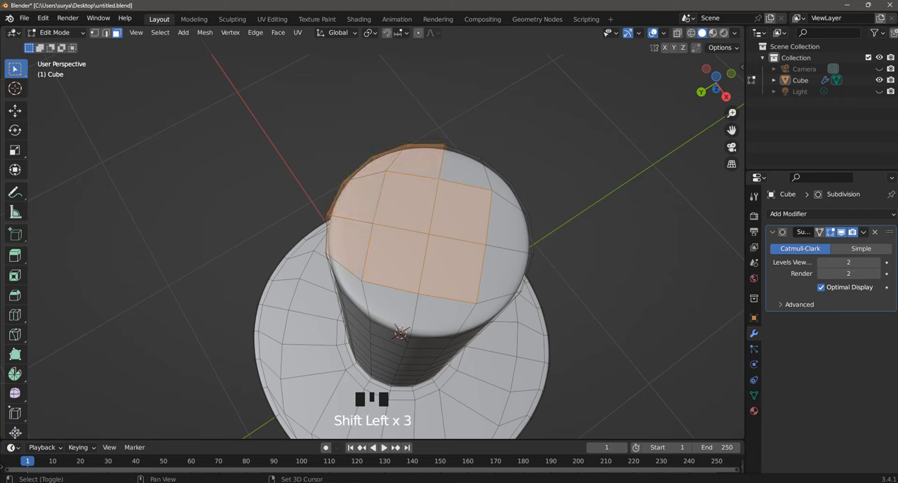
left_click(391, 307, "shift")
left_click(439, 316, "shift")
left_click(487, 312, "shift")
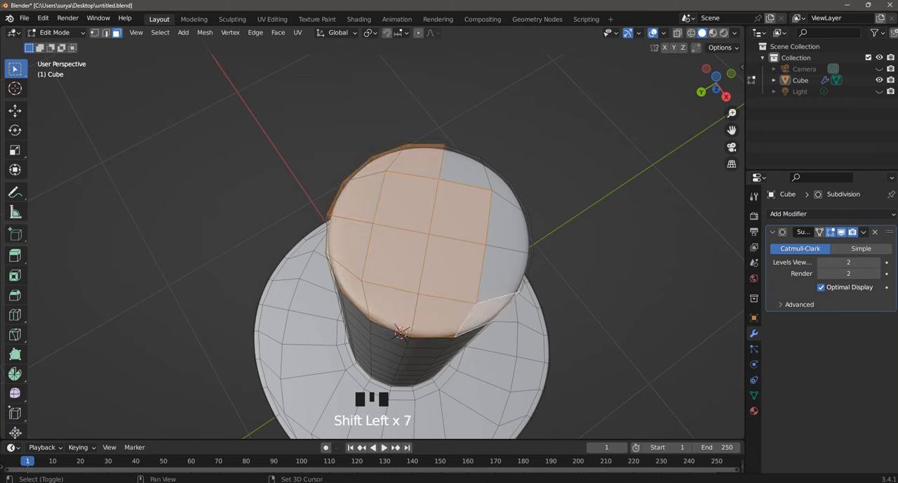
left_click(503, 273, "shift")
left_click(508, 221, "shift")
left_click(504, 188, "shift")
left_click(465, 170, "shift")
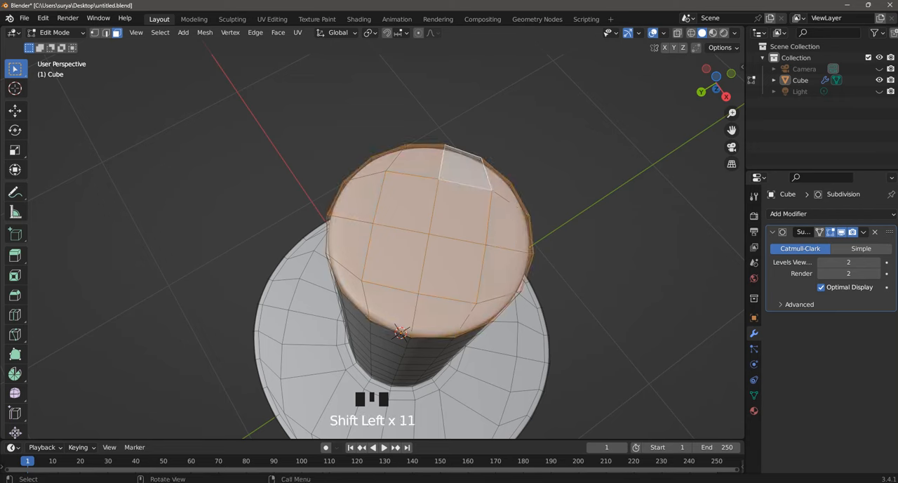
key("i")
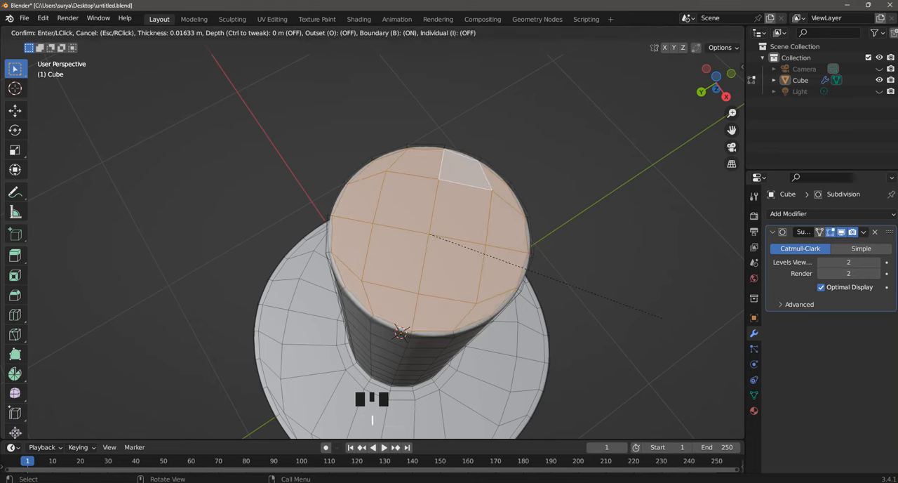
key("Return")
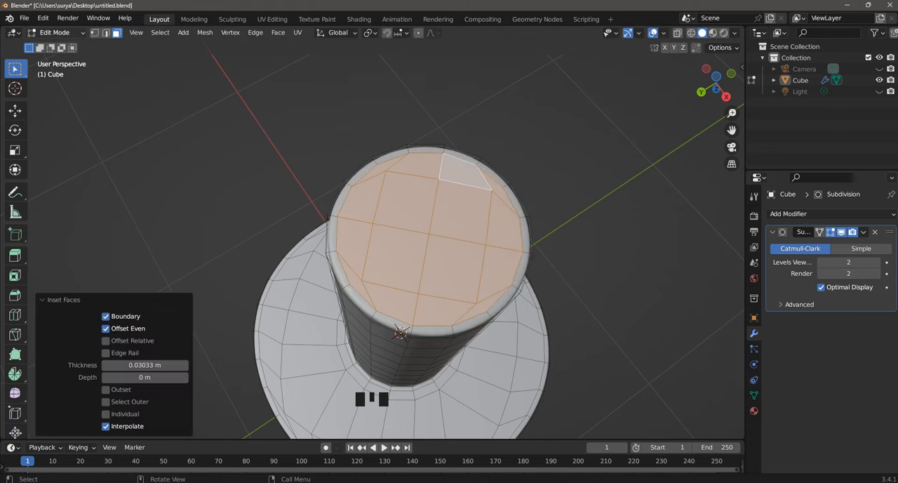
Step: Return to Object Mode and save the file
left_click(57, 33)
left_click(60, 45)
scroll(393, 242, "down", 4)
middle_click_drag(407, 231, 407, 266)
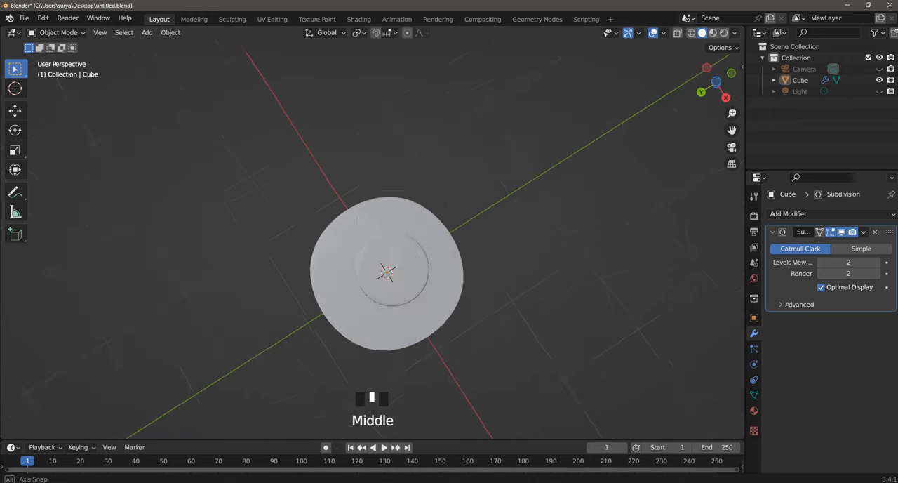
middle_click_drag(400, 211, 421, 337)
middle_click_drag(422, 337, 424, 344)
key("ctrl+s")
left_click(394, 343)
middle_click_drag(421, 274, 425, 302, "shift")
scroll(379, 284, "down", 3)
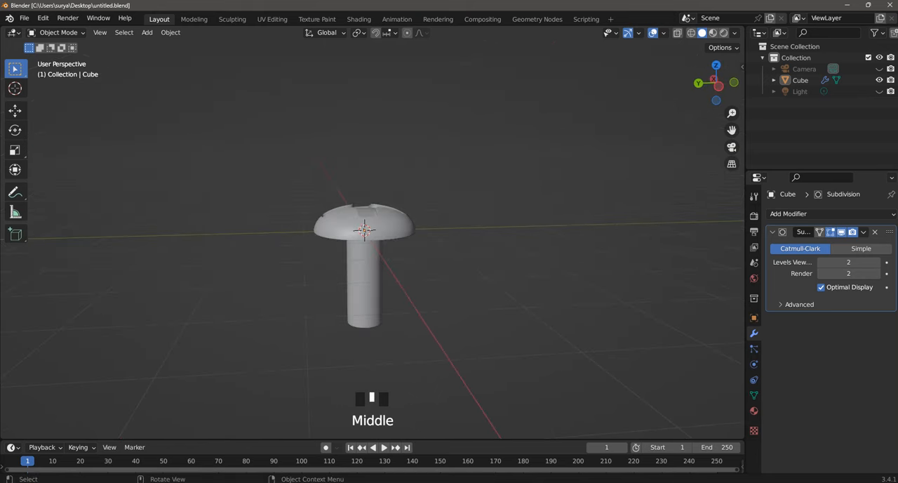
scroll(365, 267, "down", 1)
key("KP_7")
key("KP_1")
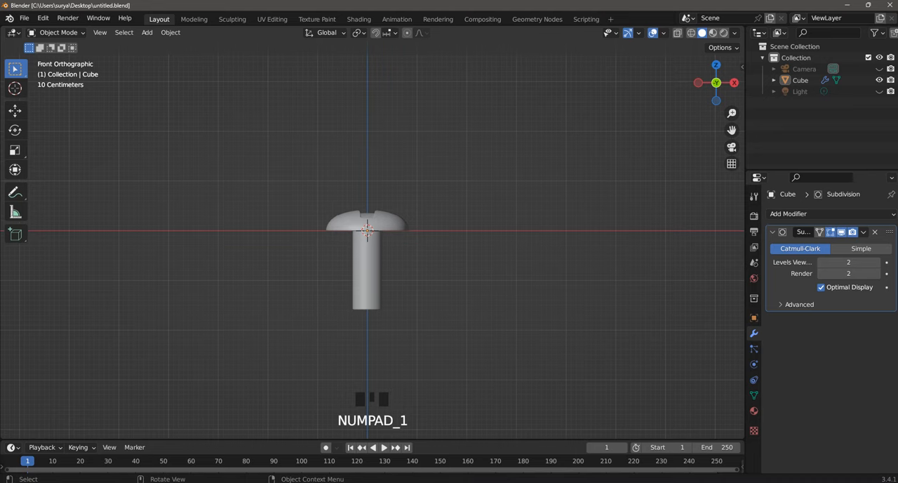
middle_click_drag(372, 267, 390, 294)
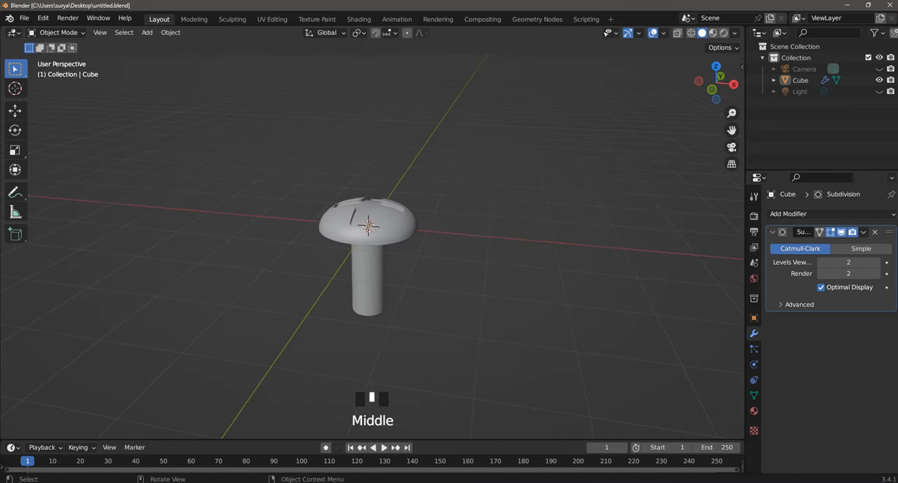
scroll(369, 231, "up", 4)
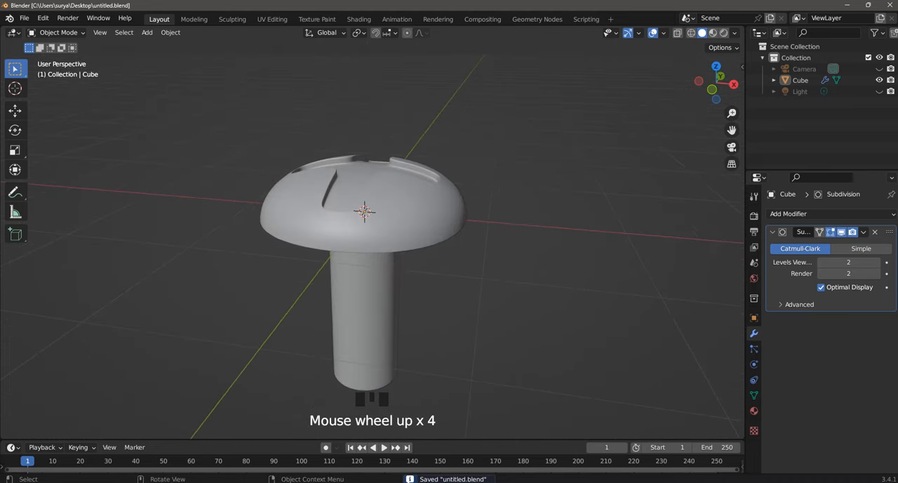
Step: Switch the viewport's solid shading to MatCap lighting and choose the blue-grey metallic sphere with the orange highlight
left_click(735, 33)
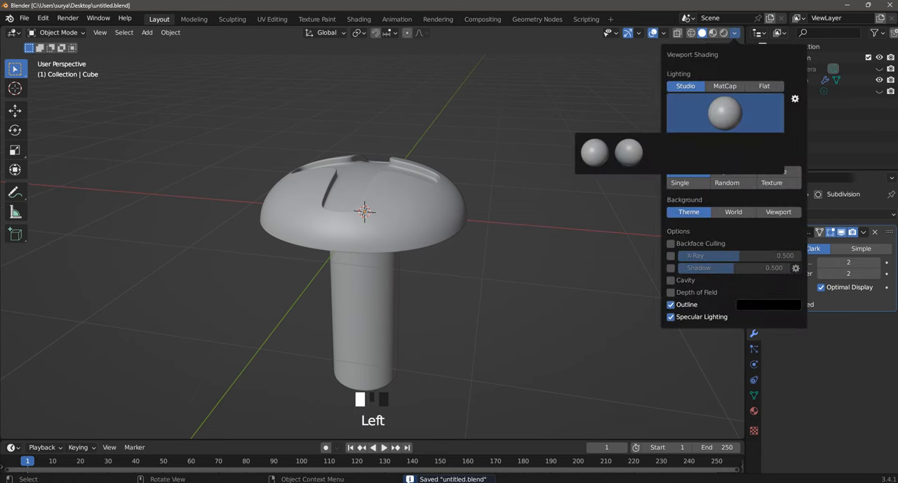
left_click(725, 85)
left_click(725, 112)
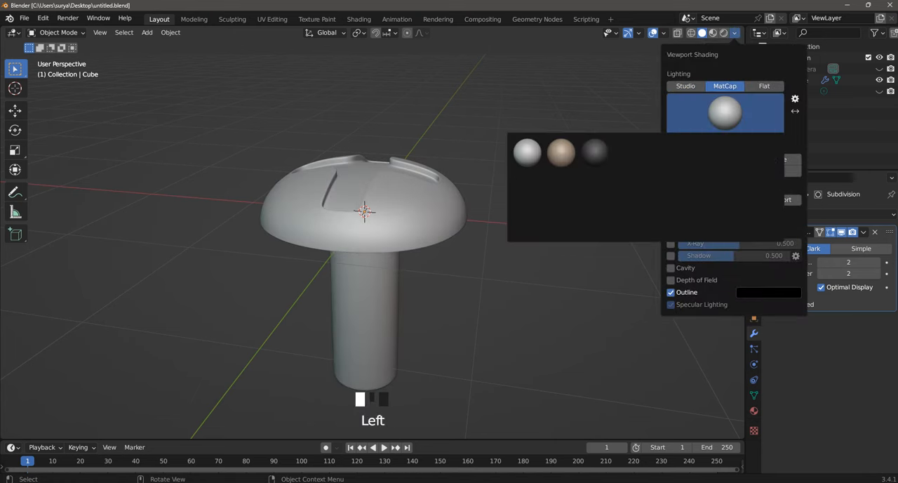
left_click(561, 152)
left_click(725, 113)
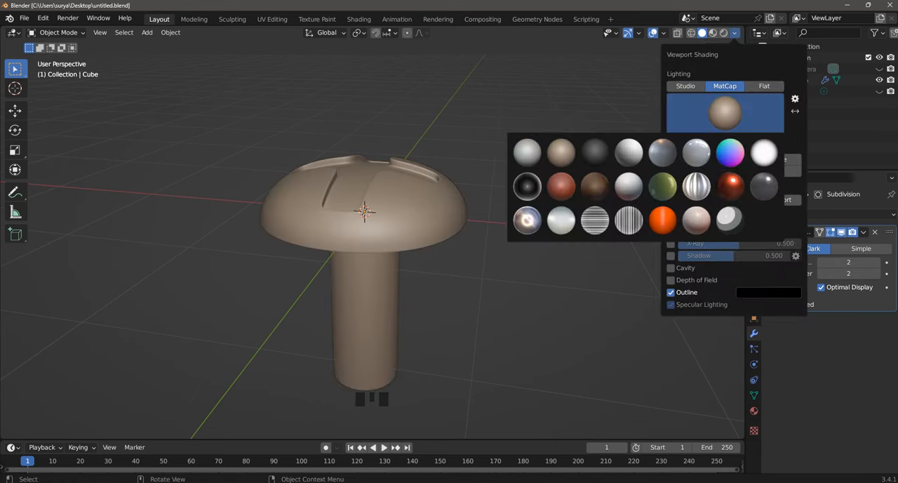
left_click(696, 152)
left_click(725, 112)
left_click(662, 152)
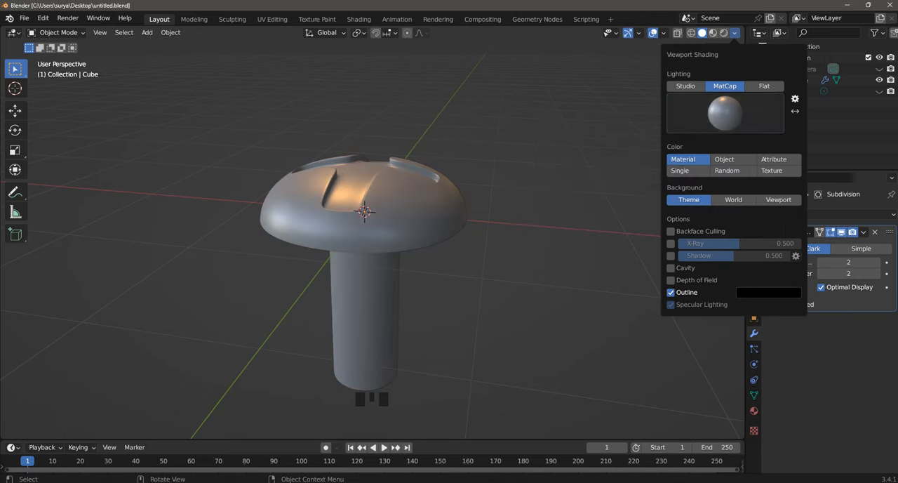
Step: Switch the viewport MatCap to the glossy dark red sphere and view the screw head up close
mouse_move(372, 246)
middle_mouse_down()
mouse_move(379, 316)
mouse_move(382, 253)
middle_mouse_up()
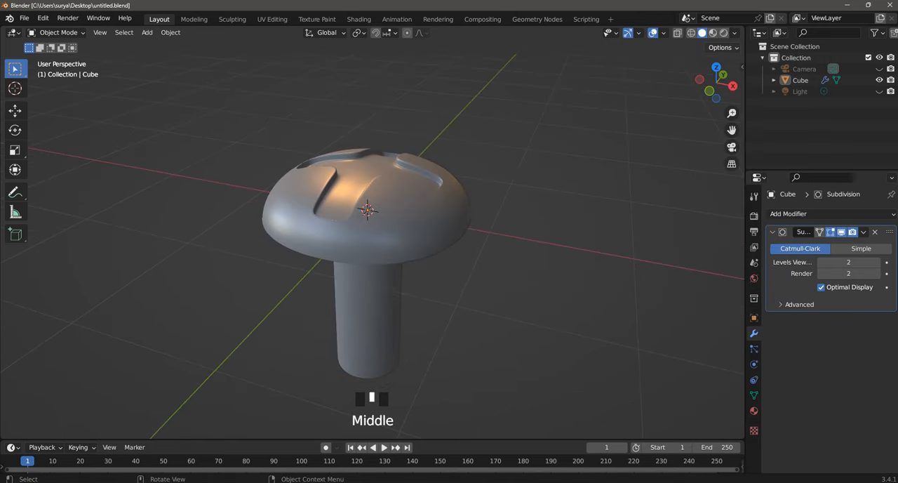
left_click(734, 33)
left_click(725, 112)
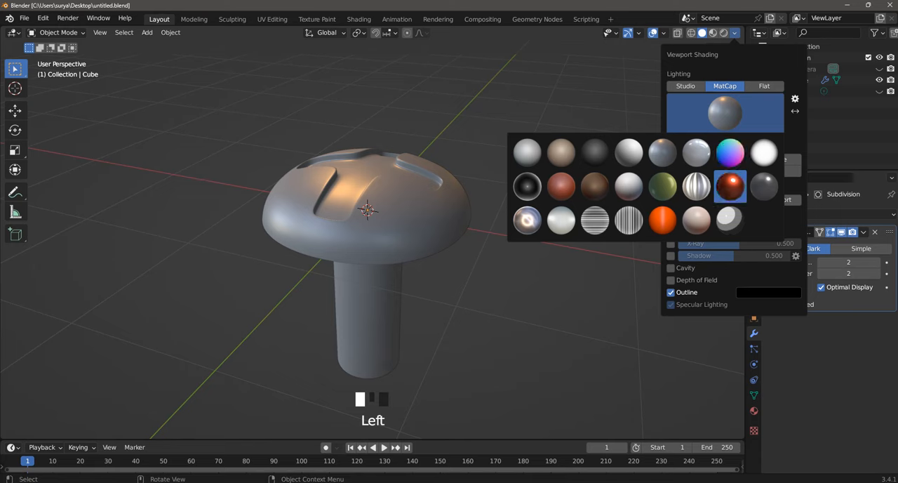
left_click(730, 187)
scroll(393, 224, "up", 1)
mouse_move(394, 224)
middle_mouse_down()
mouse_move(411, 309)
mouse_move(393, 288)
mouse_move(393, 168)
mouse_move(393, 302)
middle_mouse_up()
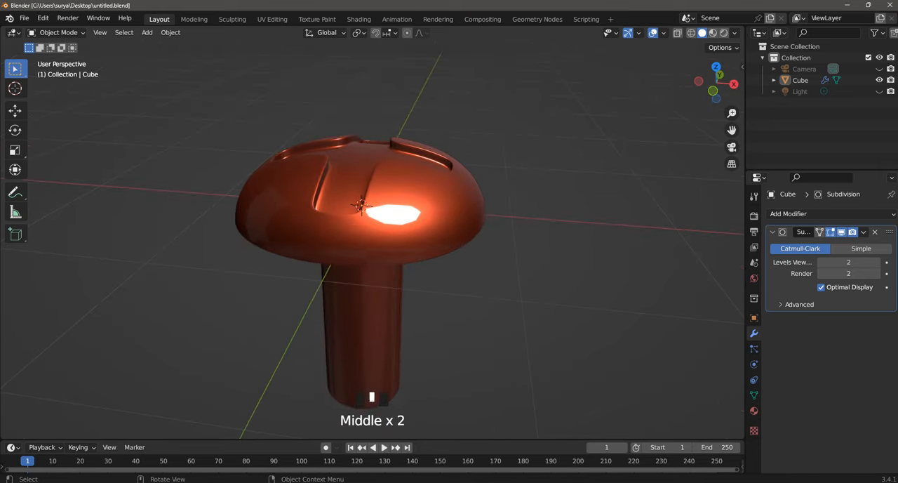
Step: Change the viewport MatCap to the shiny silver sphere with the ringed highlight and inspect the screw from its head and shank ends
left_click(734, 32)
left_click(725, 112)
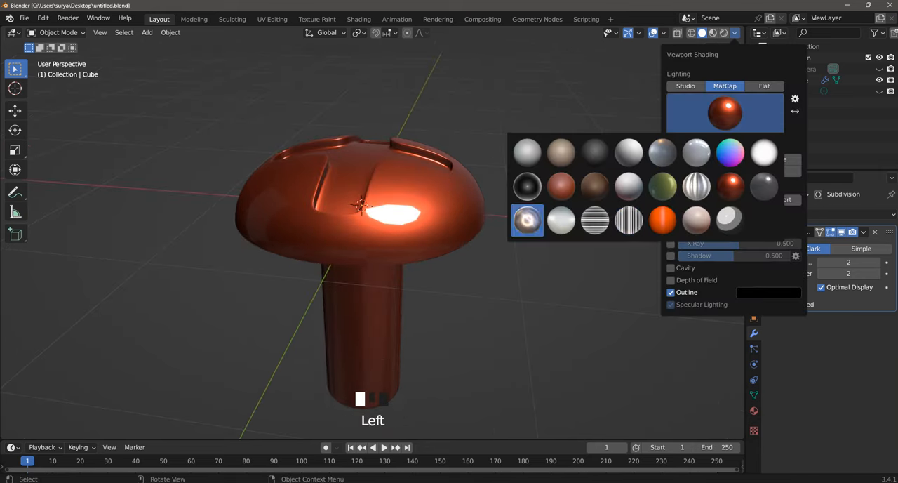
left_click(527, 220)
scroll(372, 232, "down", 2)
middle_click_drag(372, 232, 401, 158)
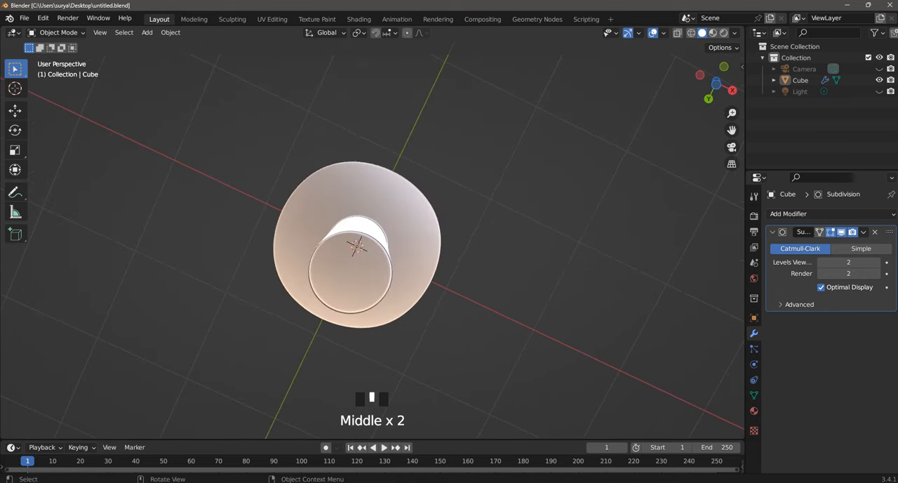
scroll(372, 245, "down", 3)
scroll(372, 246, "up", 3)
middle_click_drag(372, 211, 337, 217)
middle_click_drag(351, 259, 344, 197)
middle_click_drag(344, 231, 347, 197)
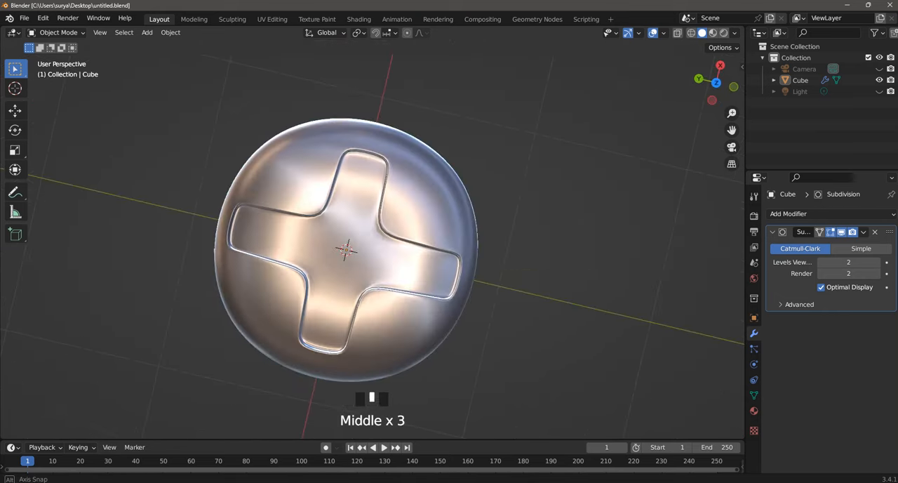
Step: Apply Shade Smooth to the screw with Auto Smooth enabled, and deselect it
middle_click_drag(348, 267, 348, 182)
right_click(346, 213)
left_click(343, 176)
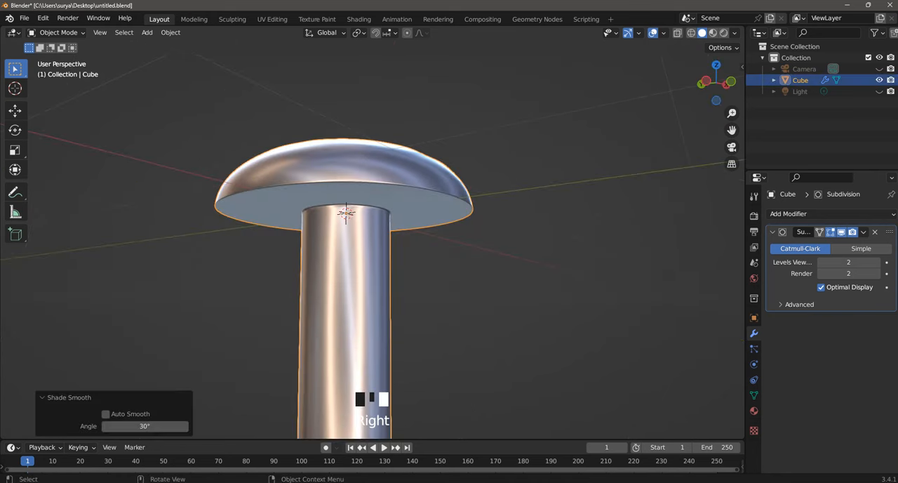
left_click(347, 214)
middle_click_drag(347, 215, 350, 218)
middle_click_drag(372, 176, 381, 194)
right_click(381, 195)
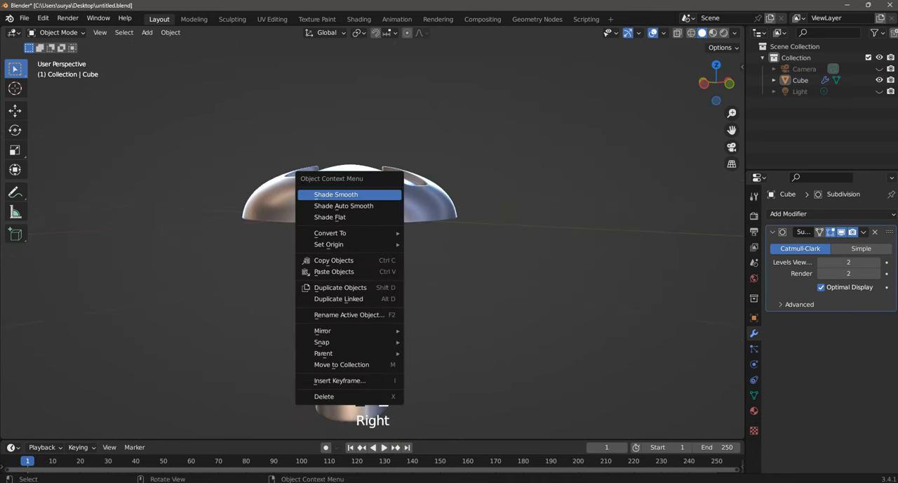
left_click(295, 218)
right_click(295, 219)
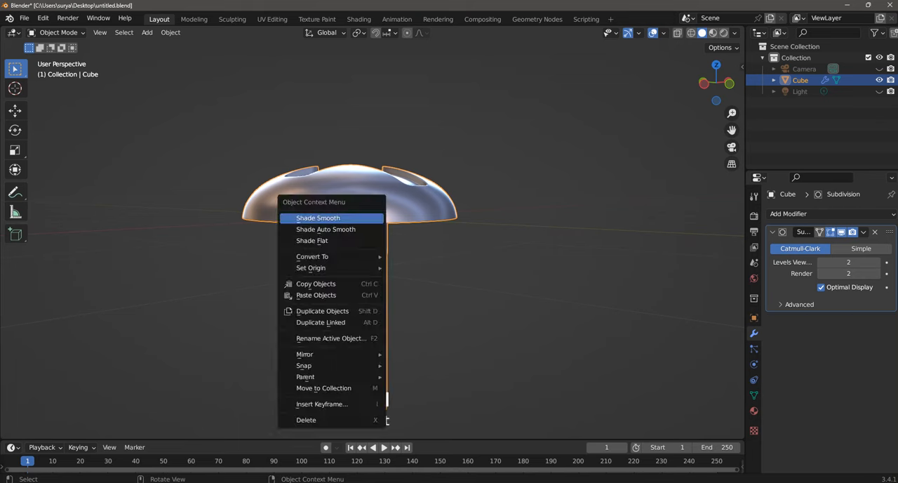
left_click(292, 220)
left_click(105, 414)
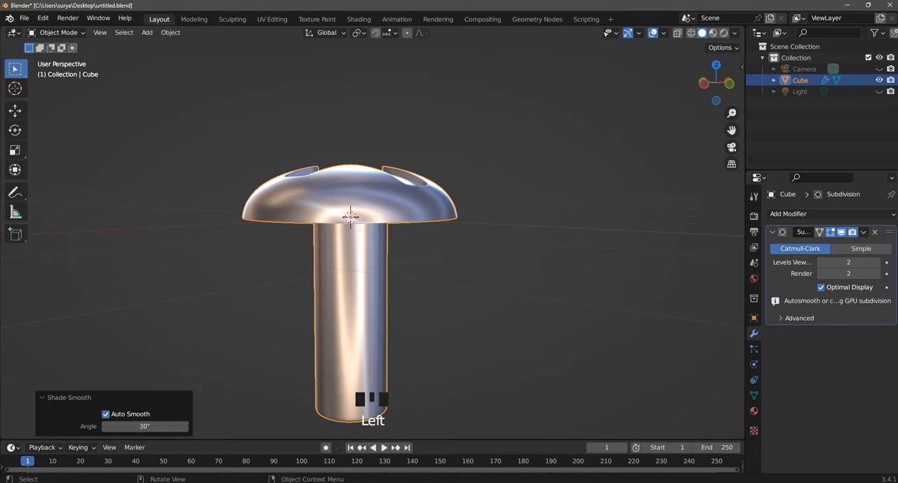
left_click(204, 316)
Step: Switch the viewport MatCap to the glossy dark grey sphere and view the recessed cross on the head
scroll(351, 246, "up", 2)
middle_click_drag(316, 266, 516, 336)
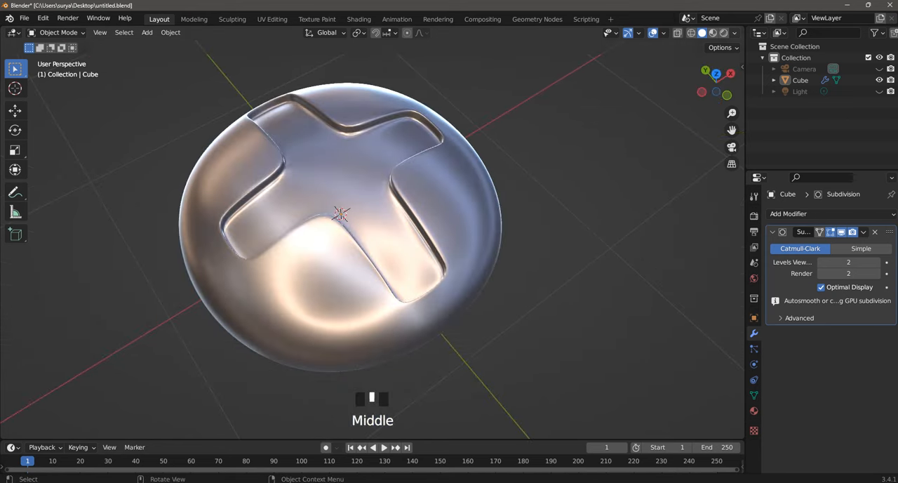
left_click(735, 33)
left_click(727, 115)
left_click(765, 186)
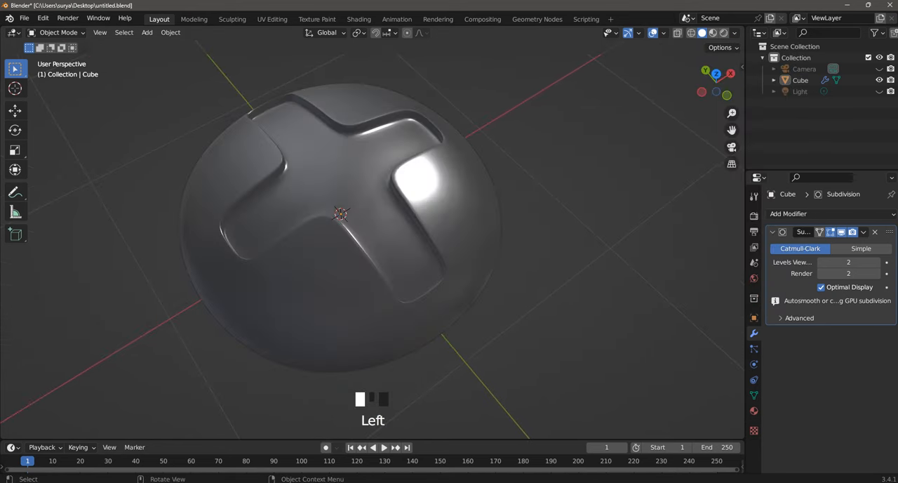
middle_click_drag(372, 294, 414, 260)
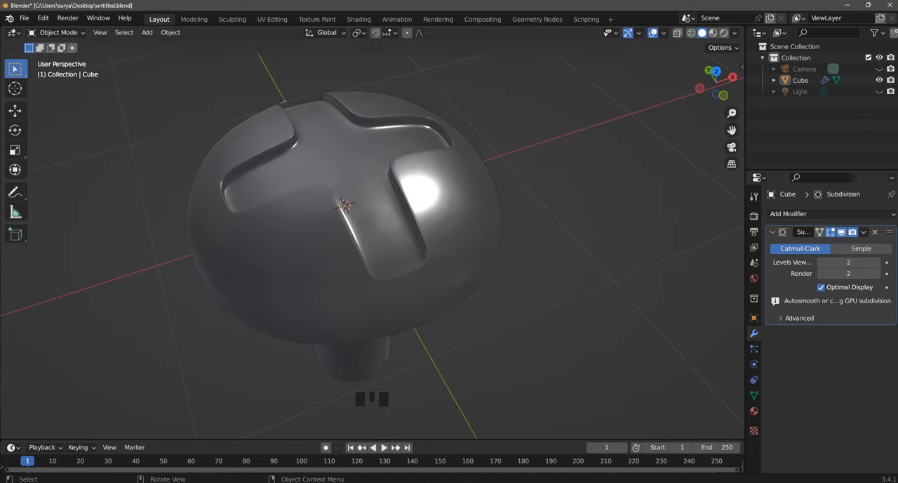
Step: Set the viewport MatCap to the plain light grey sphere and view the whole screw
left_click(735, 33)
left_click(725, 112)
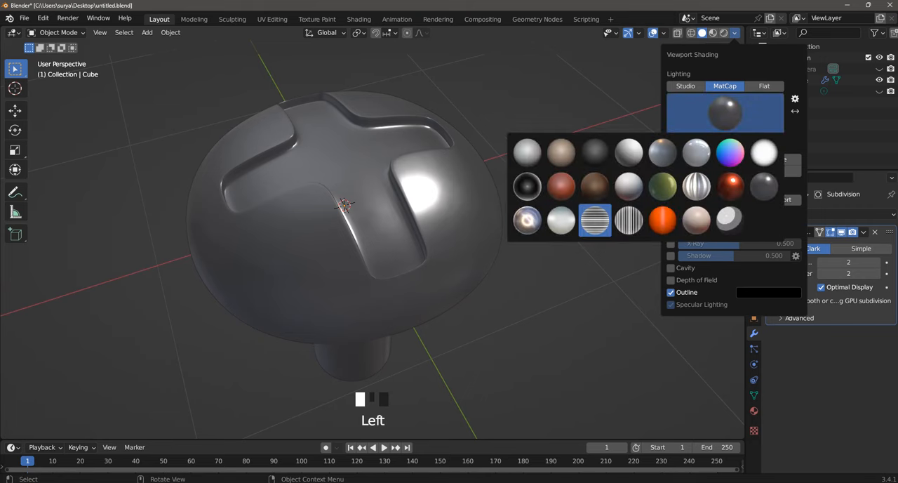
left_click(527, 153)
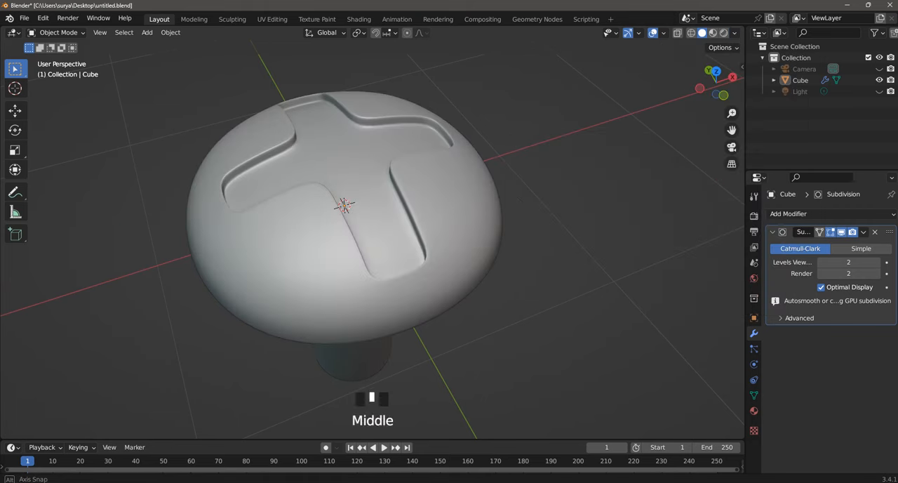
middle_click_drag(372, 245, 372, 210)
scroll(372, 246, "down", 2)
key("space")
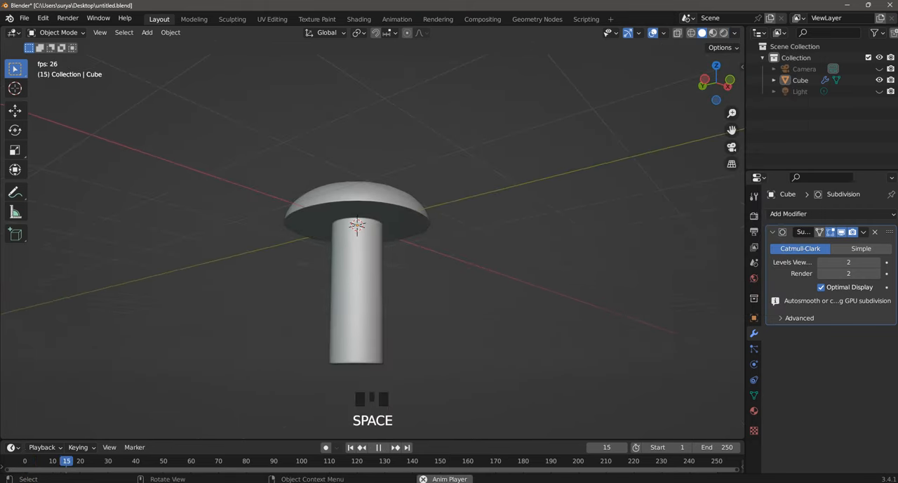
key("space")
scroll(372, 246, "down", 2)
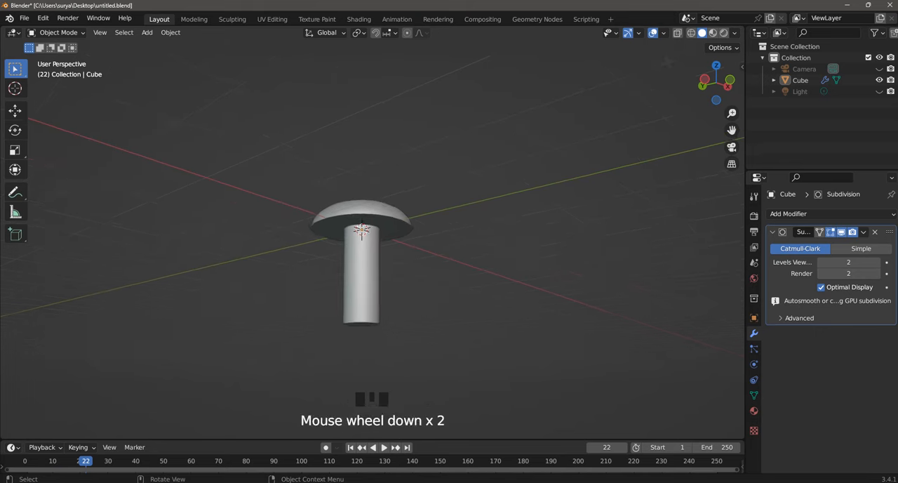
middle_click_drag(372, 210, 372, 246)
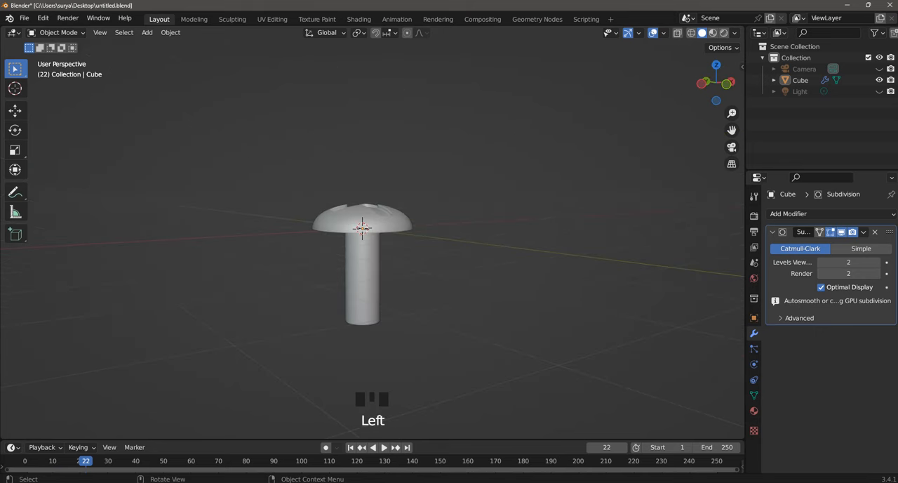
key("space")
scroll(372, 246, "down", 3)
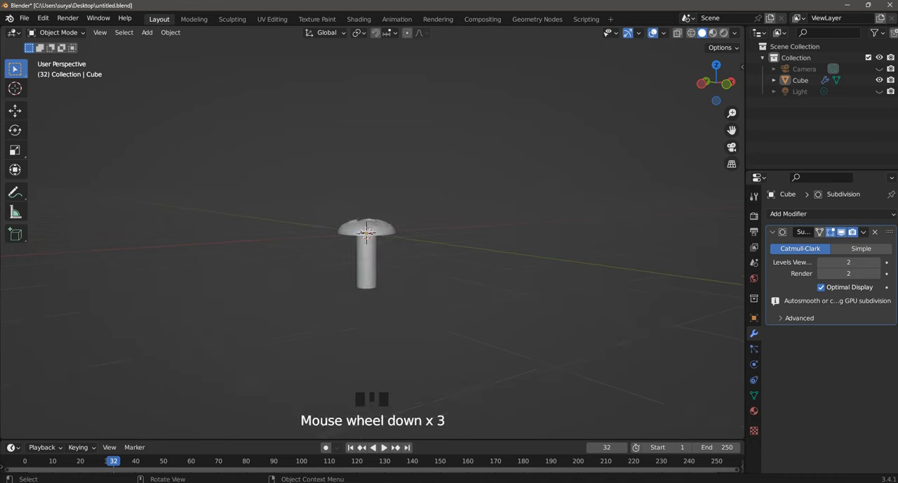
scroll(372, 245, "up", 1)
Step: Look through the camera, move the screw up along the Z axis by about 0.389 m, and deselect it
key("KP_0")
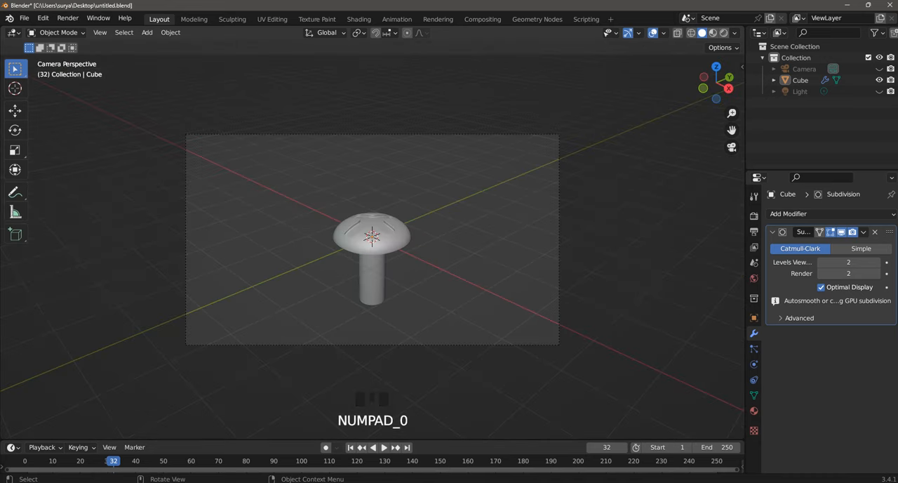
scroll(372, 246, "up", 3)
scroll(372, 246, "down", 2)
scroll(372, 246, "up", 1)
left_click(372, 281)
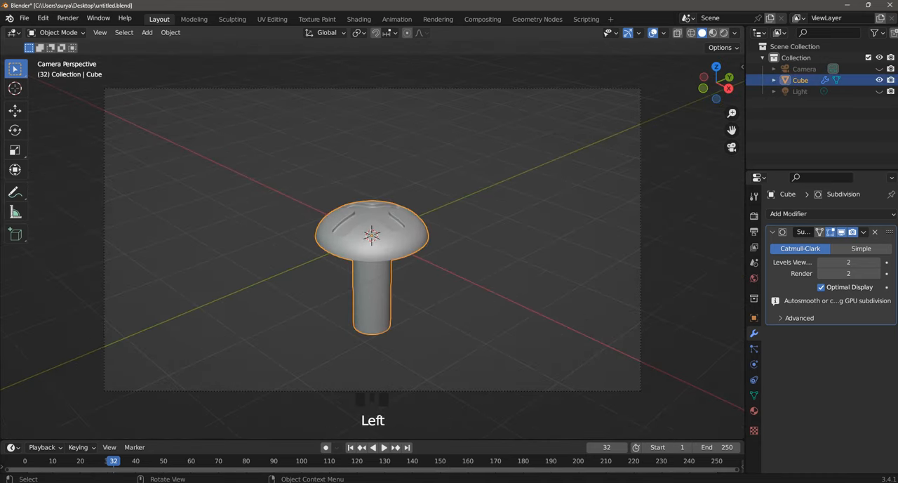
key("g")
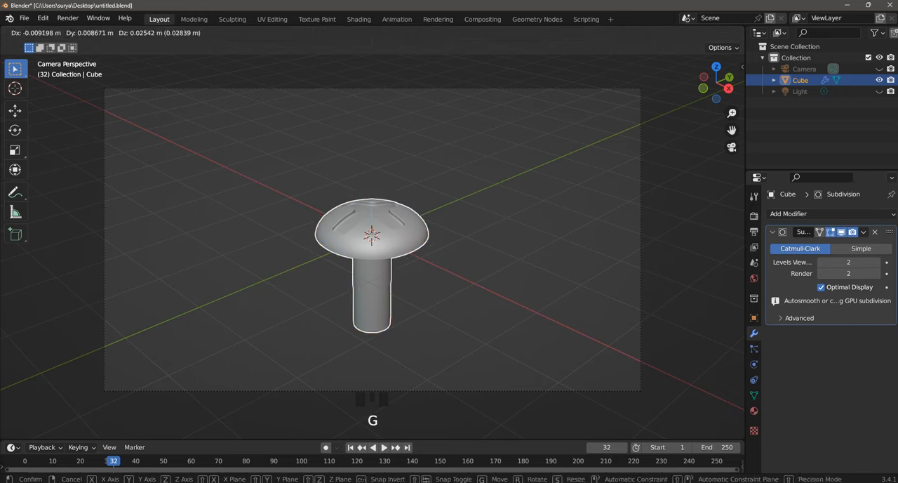
key("z")
left_click(280, 210)
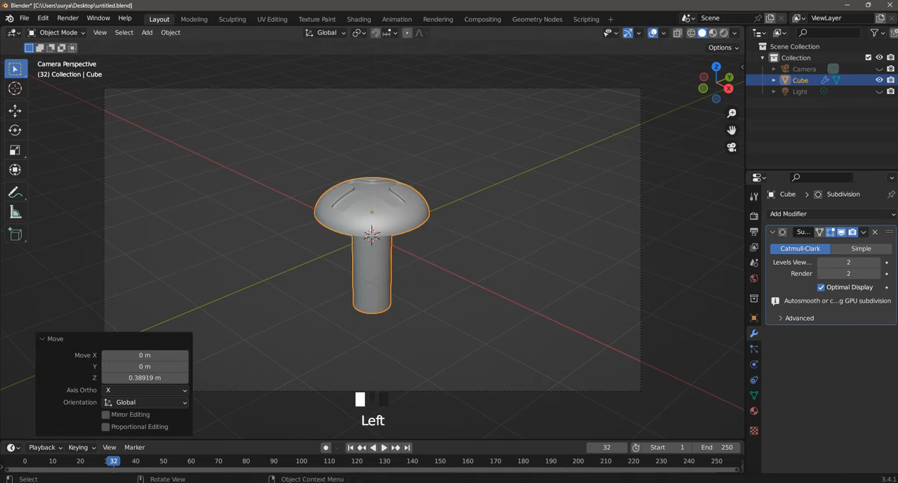
left_click(266, 197)
Step: Switch the screw from Object Mode to Edit Mode
left_click(62, 33)
left_click(57, 57)
scroll(371, 246, "up", 6)
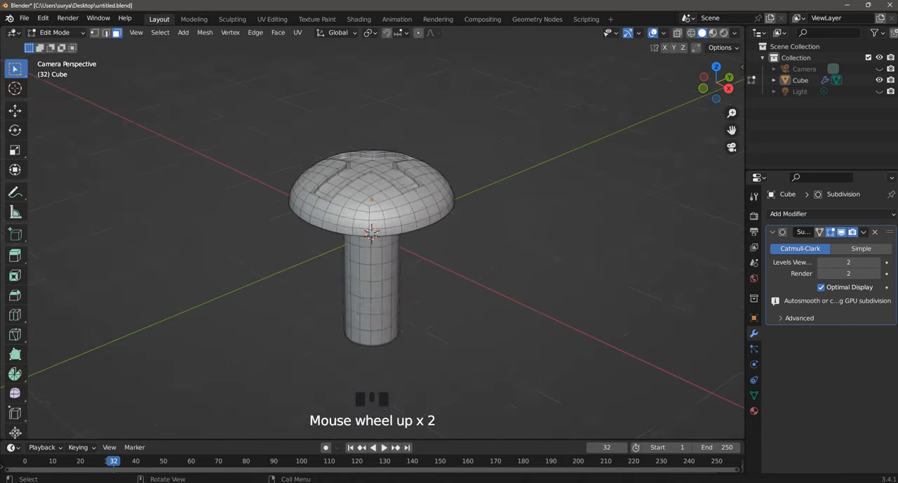
scroll(372, 246, "down", 3)
Step: Change the solid viewport lighting from MatCap to Studio and choose the bright white studio light sphere
left_click(734, 33)
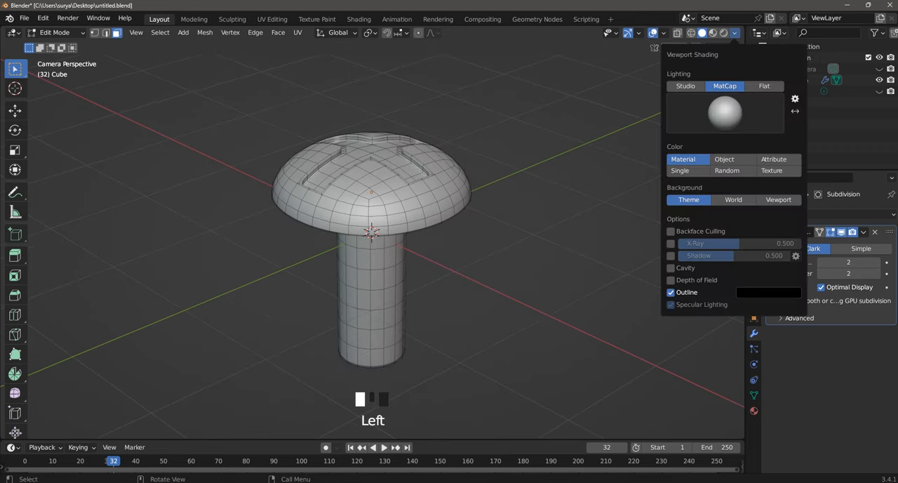
left_click(685, 86)
left_click(706, 114)
left_click(595, 153)
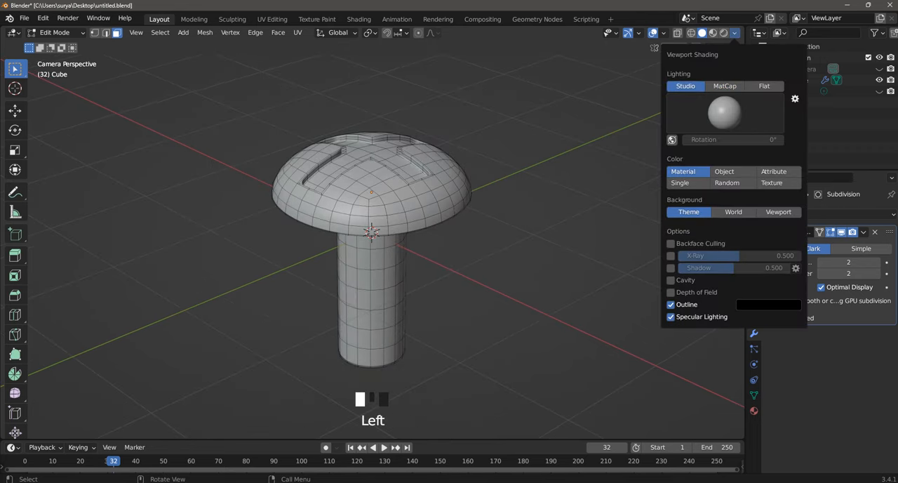
left_click(706, 114)
left_click(697, 152)
left_click(709, 114)
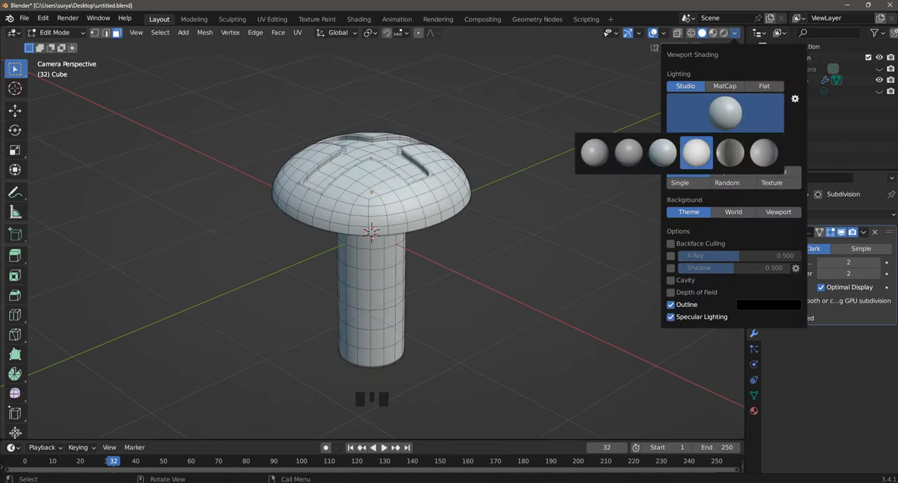
left_click(696, 151)
left_click(596, 210)
scroll(372, 245, "up", 2)
middle_click_drag(372, 231, 372, 175)
scroll(372, 232, "up", 5)
middle_click_drag(364, 249, 384, 245)
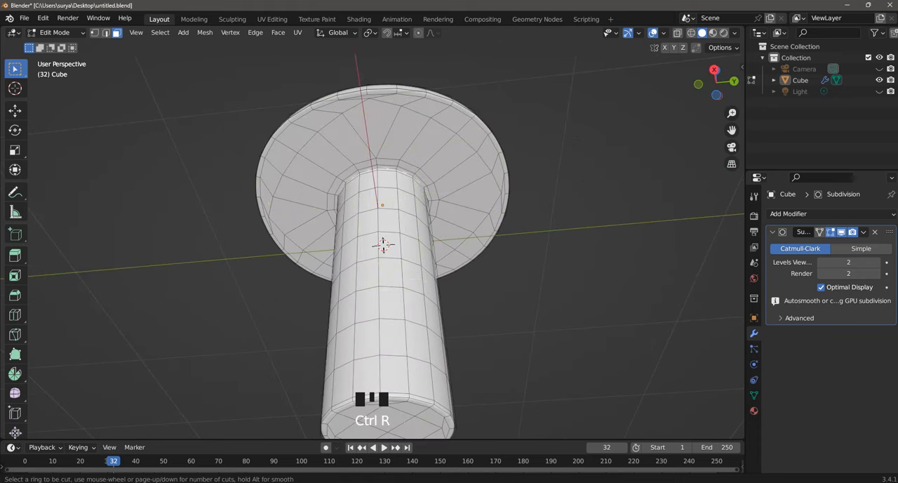
scroll(384, 245, "down", 1)
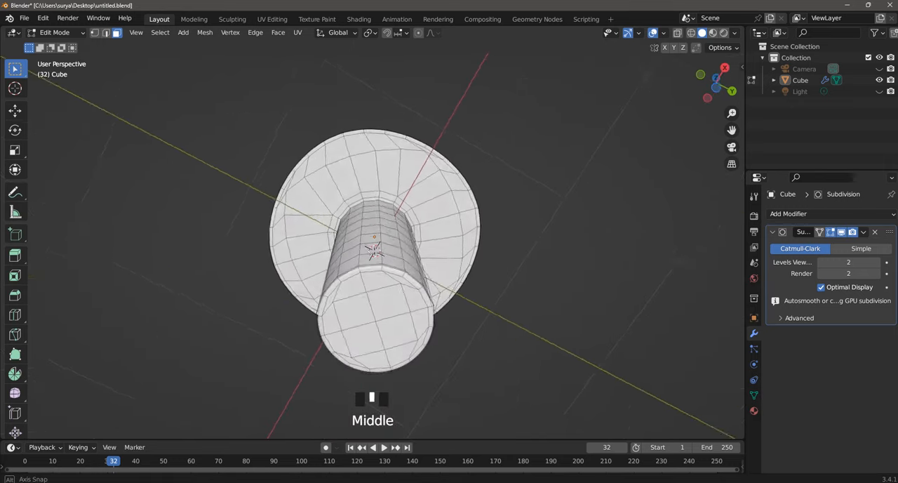